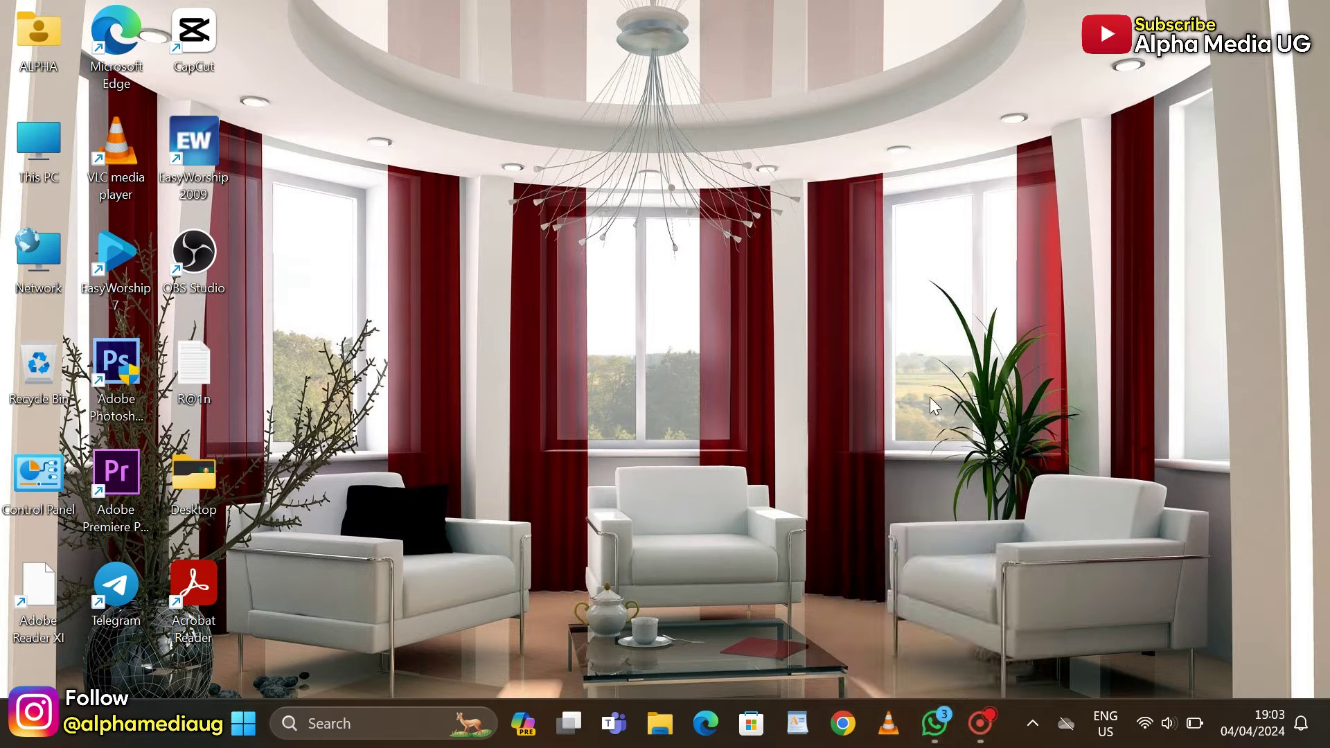
- Bring up WhatsApp from the taskbar, showing the Alpha Media MTN chat
{"action": "left_click", "coordinate": [926, 728]}
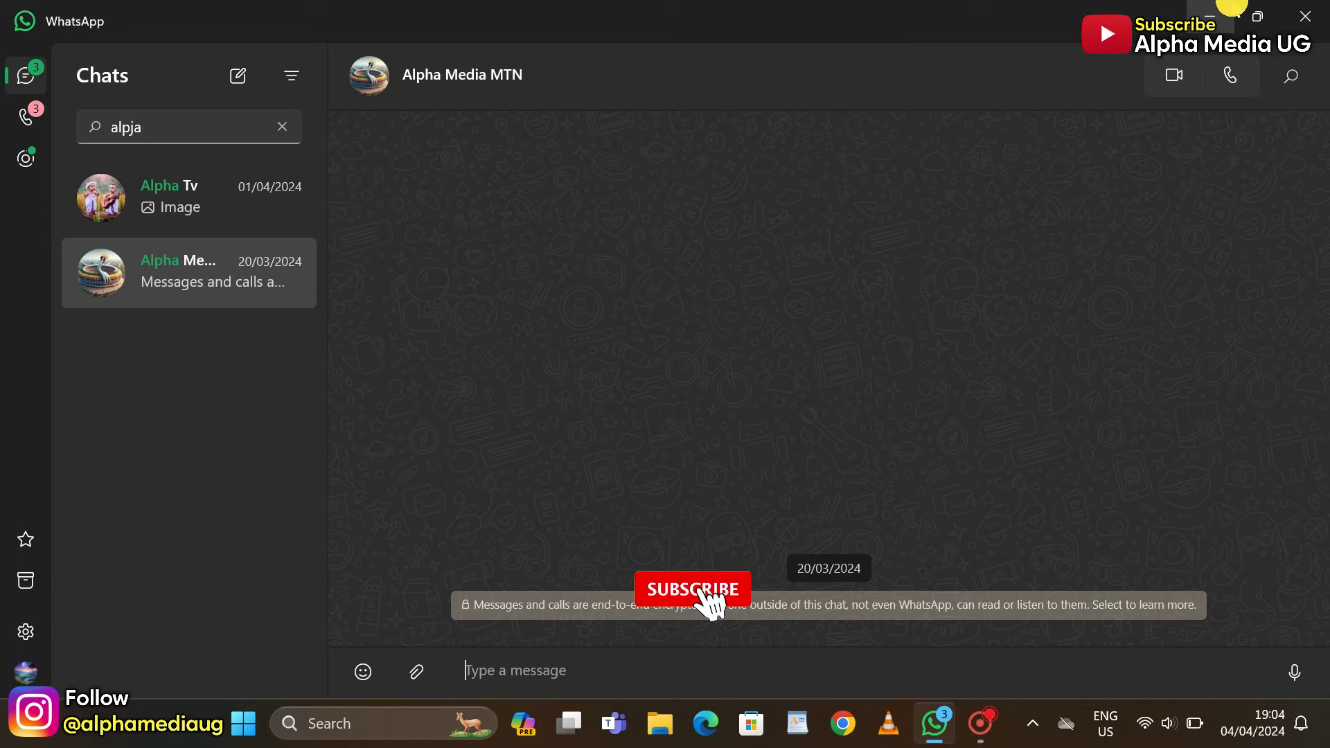
- Minimize the WhatsApp window to reveal the desktop
{"action": "left_click", "coordinate": [1219, 13]}
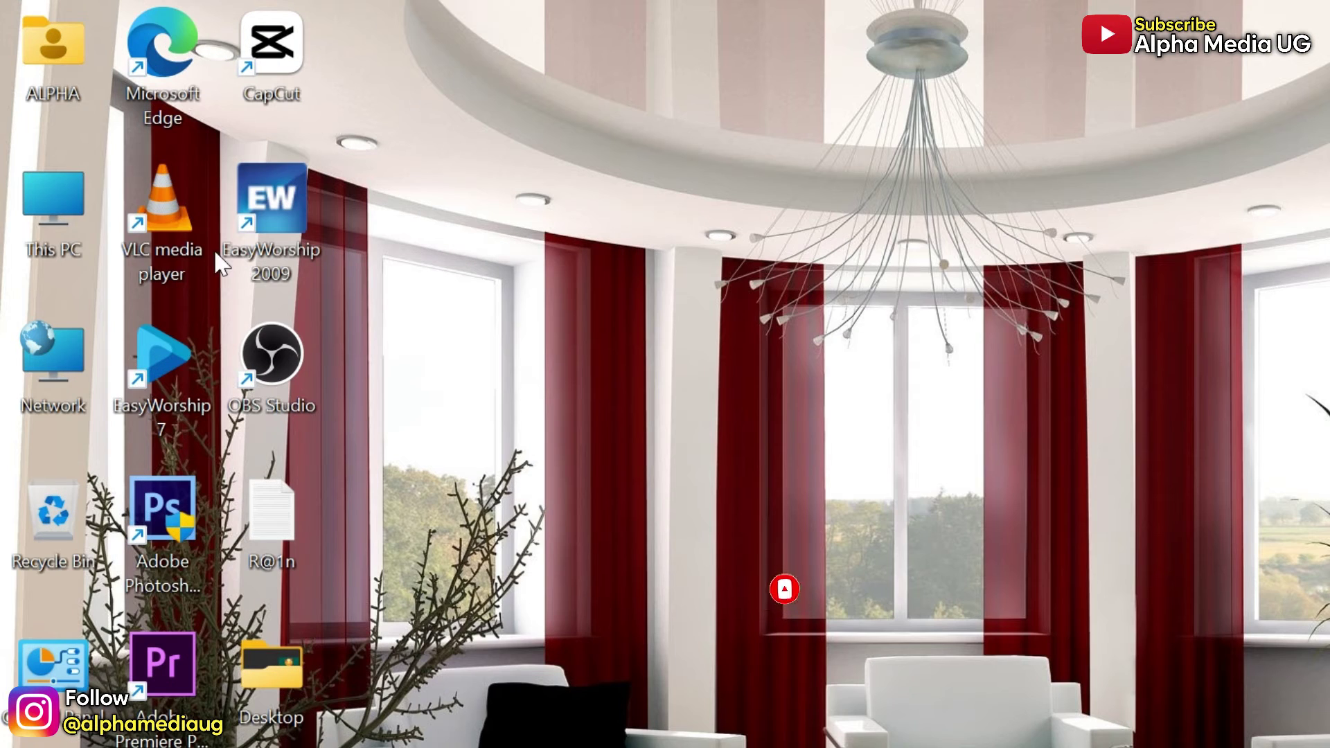
- Browse from This PC through Local Disk (C:) and Users into the ALPHA folder
{"action": "double_click", "coordinate": [57, 222]}
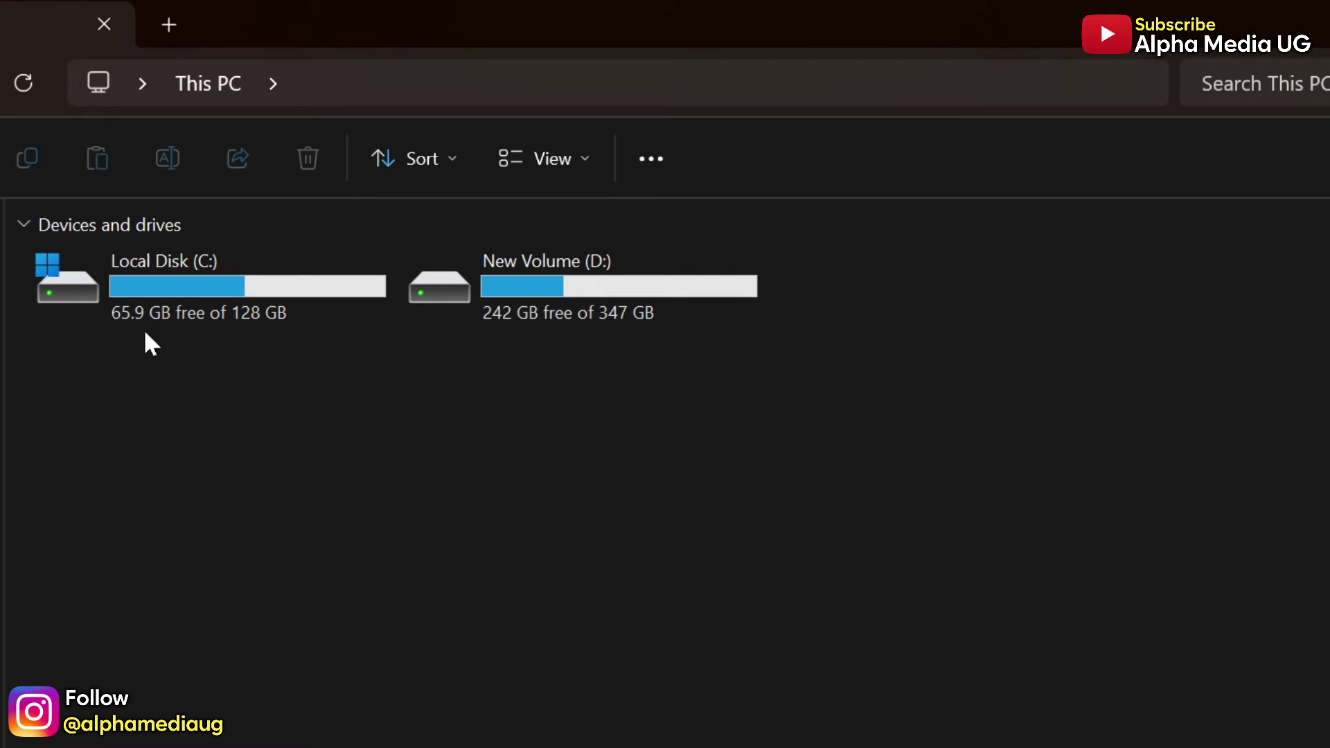
{"action": "double_click", "coordinate": [153, 282]}
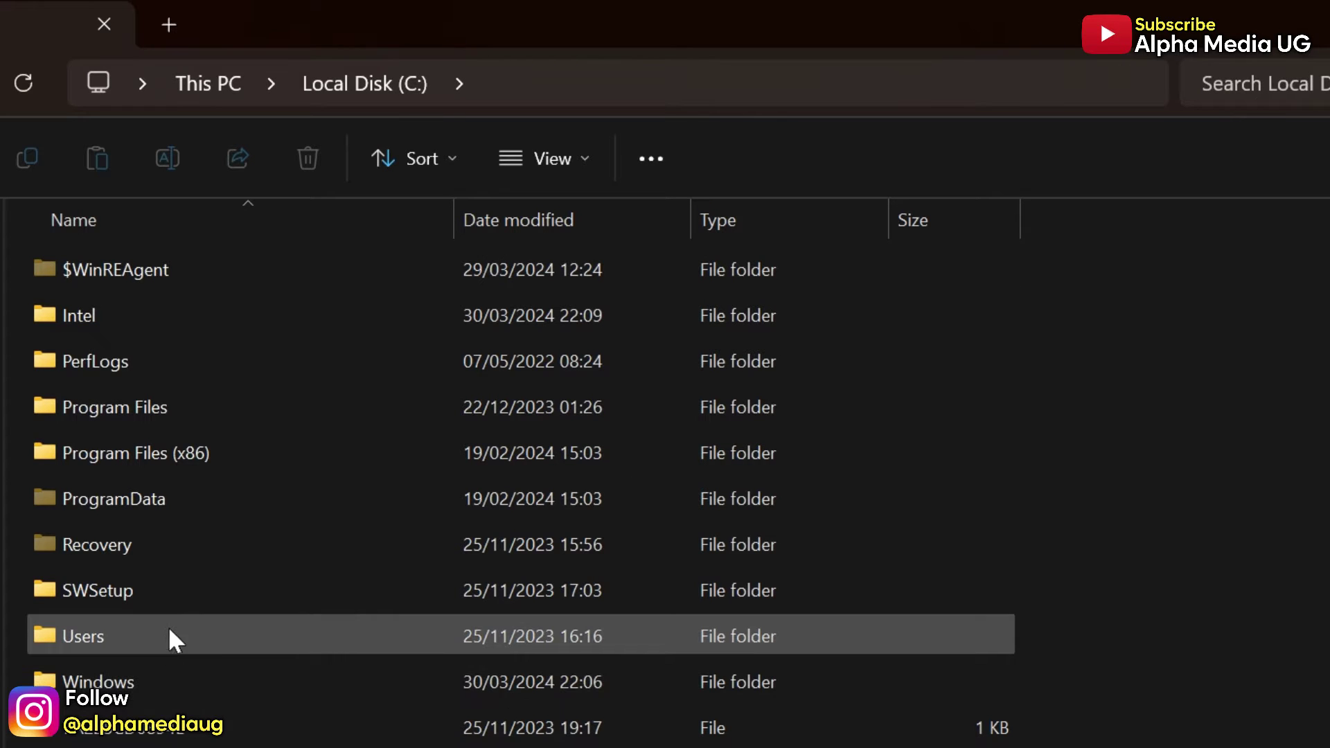
{"action": "double_click", "coordinate": [150, 646]}
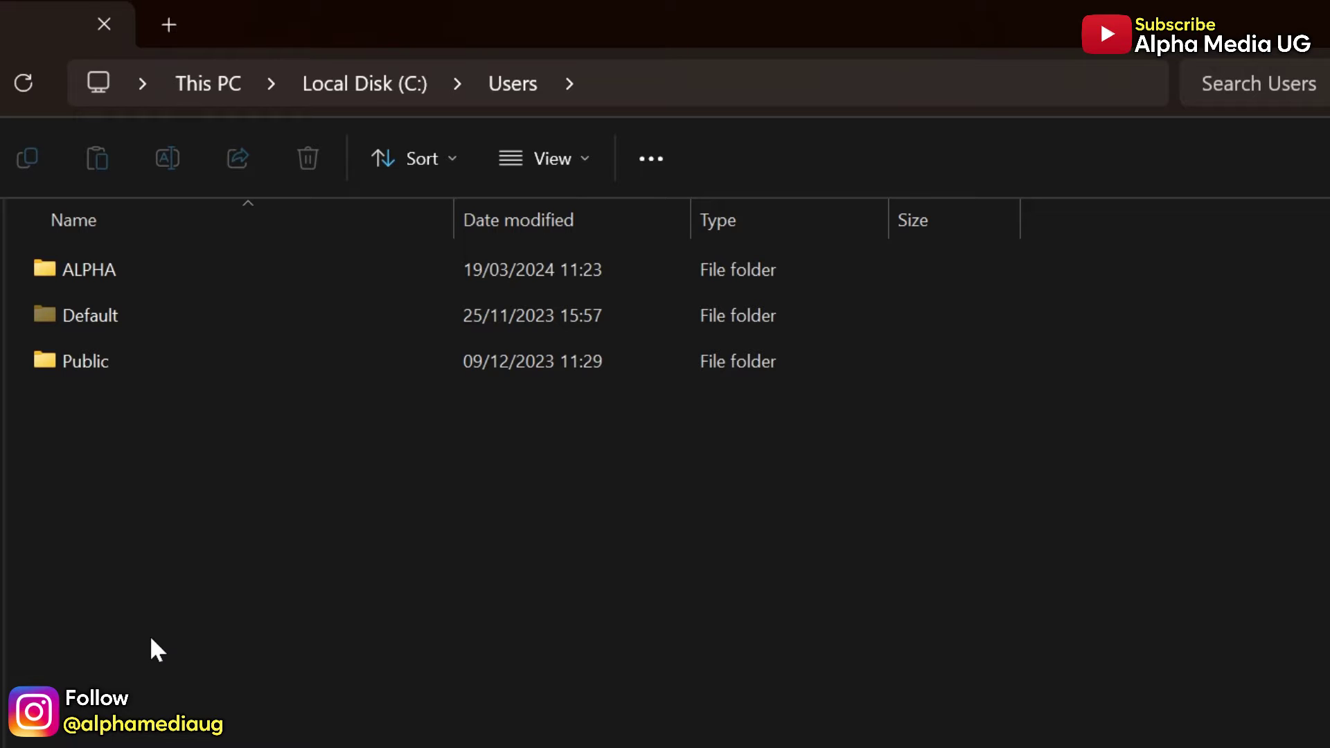
{"action": "double_click", "coordinate": [111, 272]}
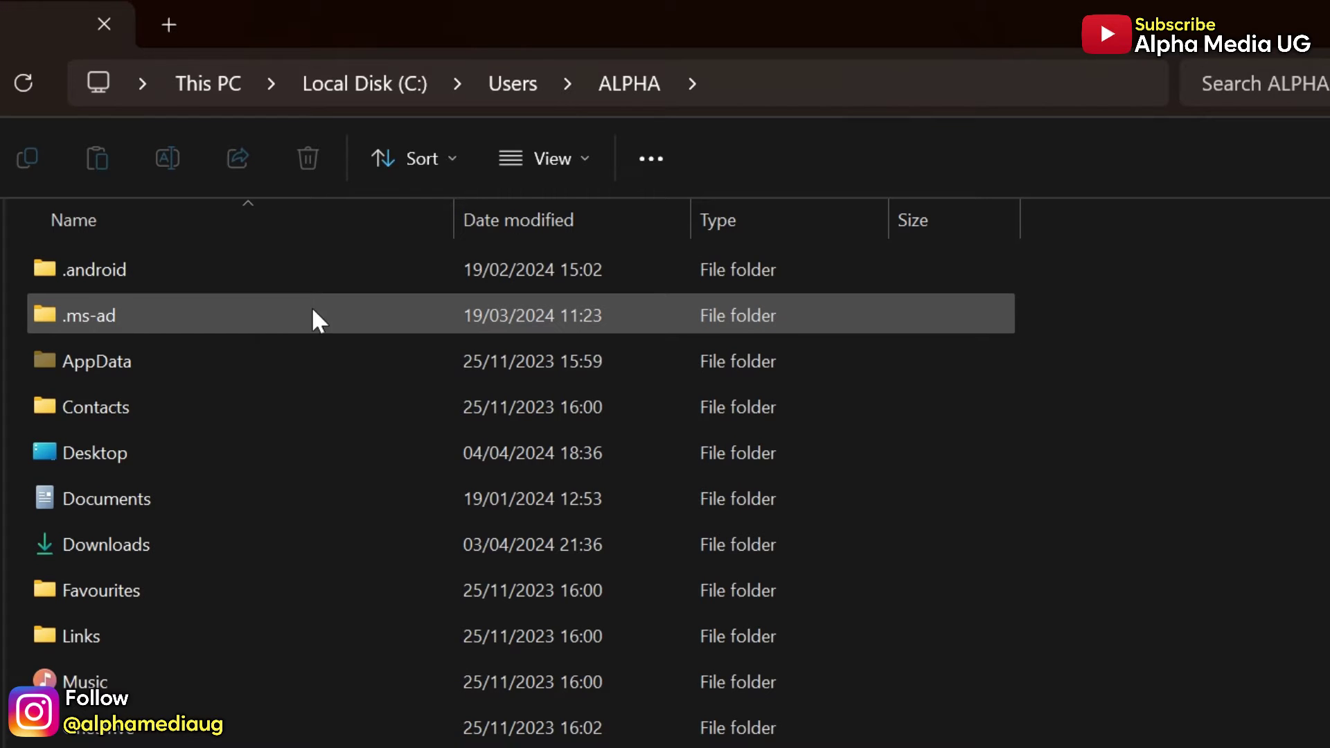
{"action": "left_click", "coordinate": [584, 155]}
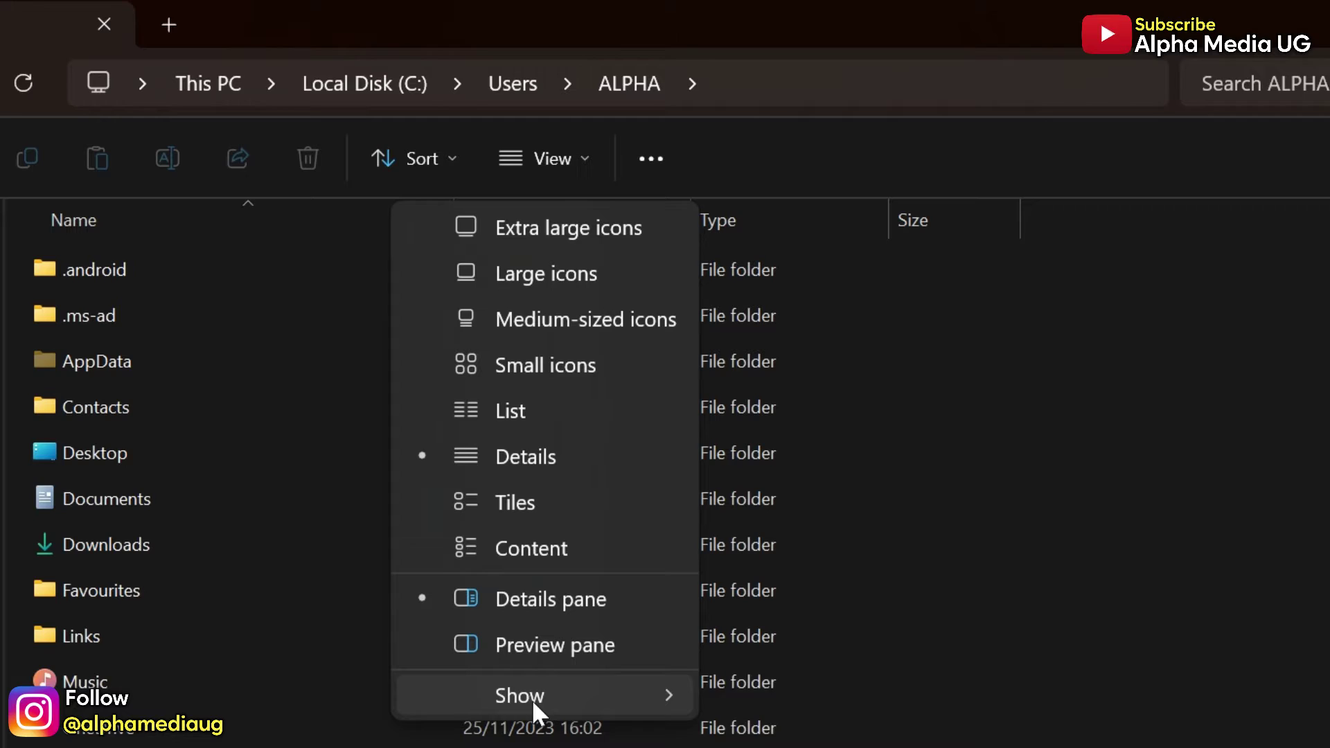
{"action": "mouse_move", "coordinate": [523, 498]}
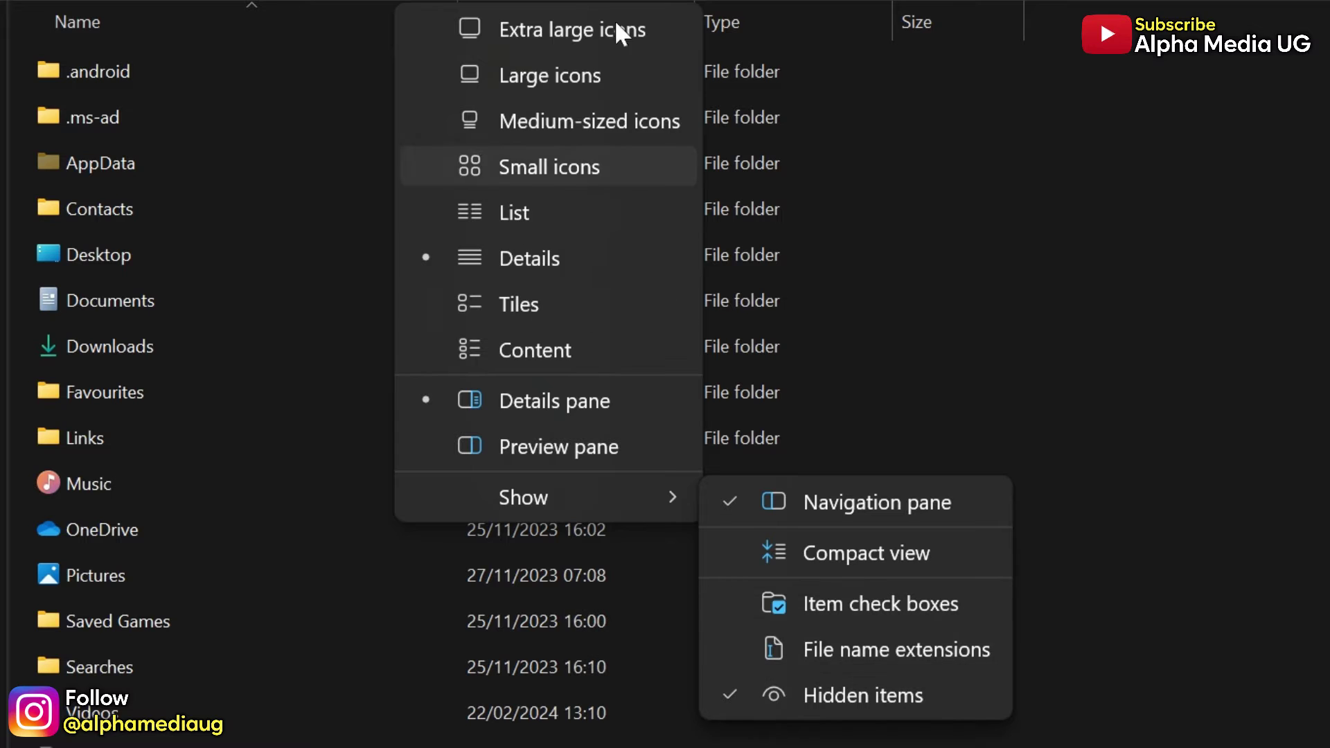
{"action": "key", "text": "Escape"}
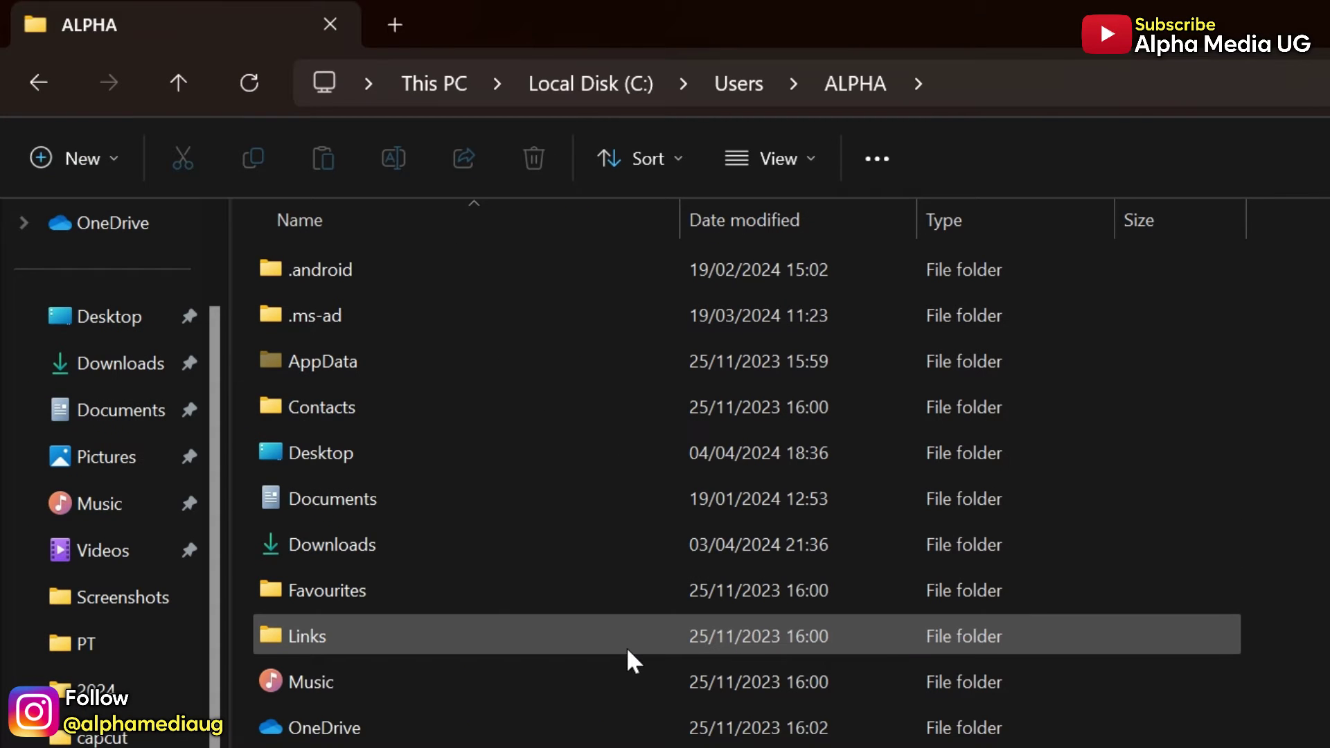
- Go through AppData, Local and Packages into the 5319275A.WhatsAppDesktop folder
{"action": "double_click", "coordinate": [430, 367]}
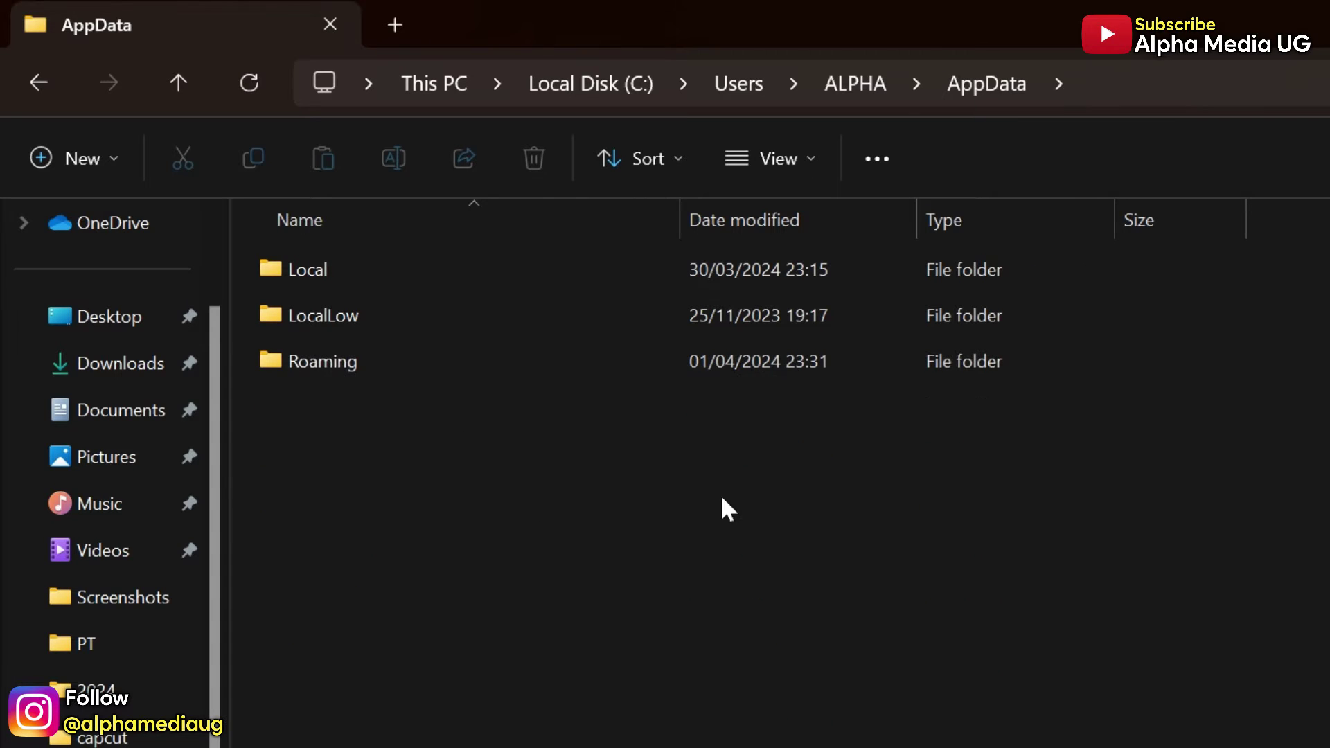
{"action": "double_click", "coordinate": [365, 273]}
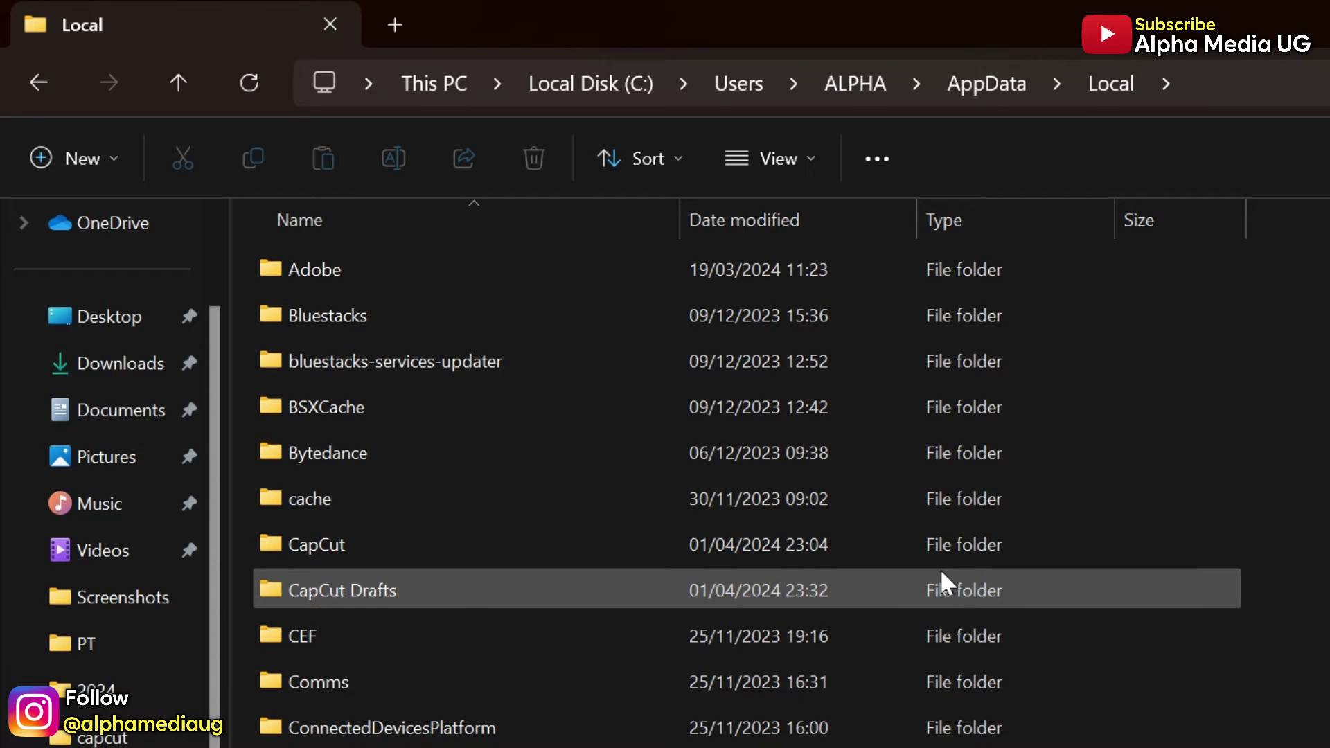
{"action": "scroll", "coordinate": [941, 571], "scroll_direction": "down", "scroll_amount": 3}
{"action": "scroll", "coordinate": [942, 571], "scroll_direction": "down", "scroll_amount": 2}
{"action": "scroll", "coordinate": [941, 568], "scroll_direction": "down", "scroll_amount": 1}
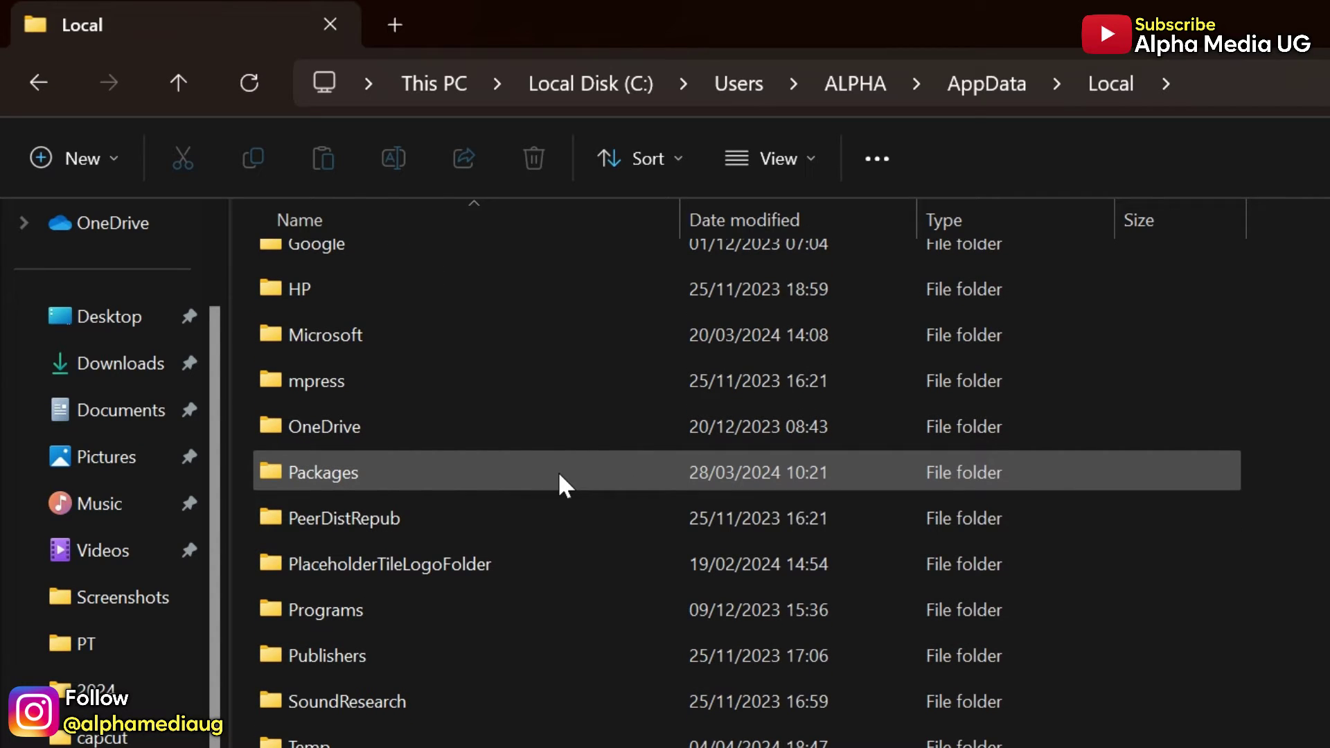
{"action": "double_click", "coordinate": [558, 470]}
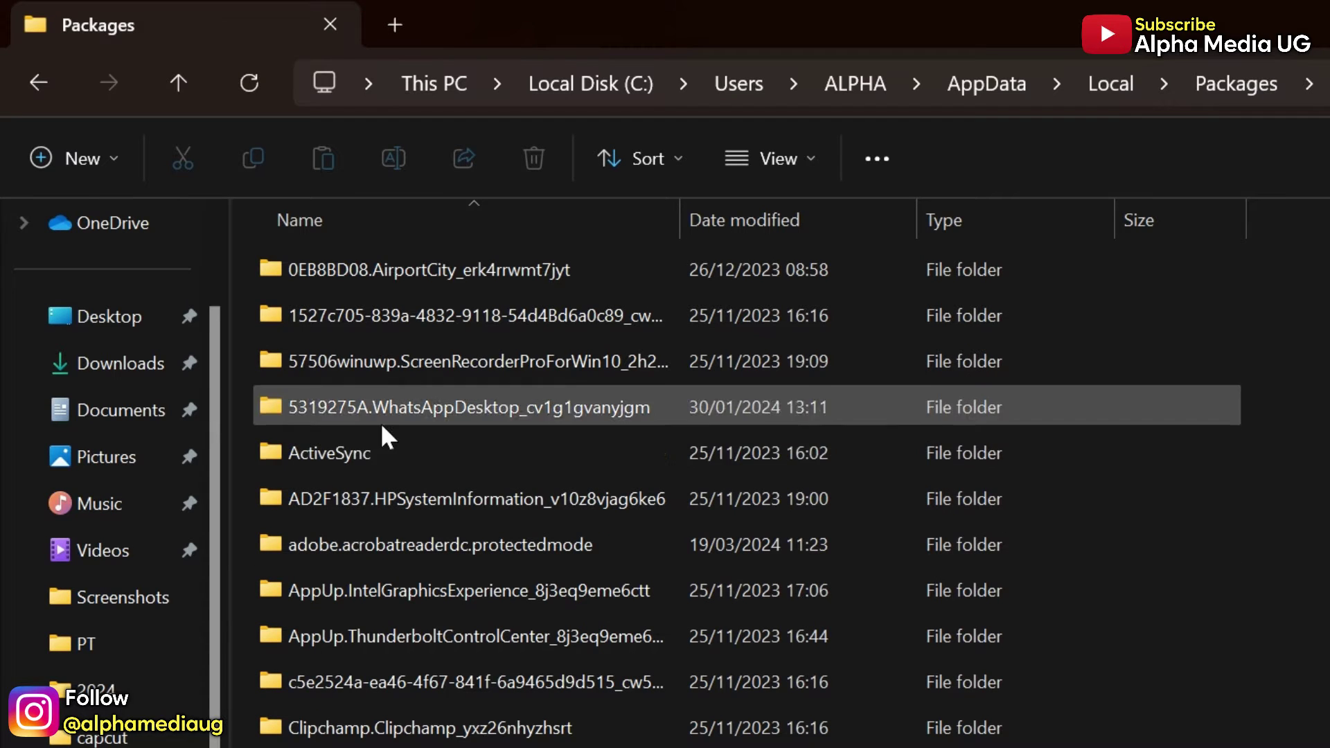
{"action": "mouse_move", "coordinate": [468, 407]}
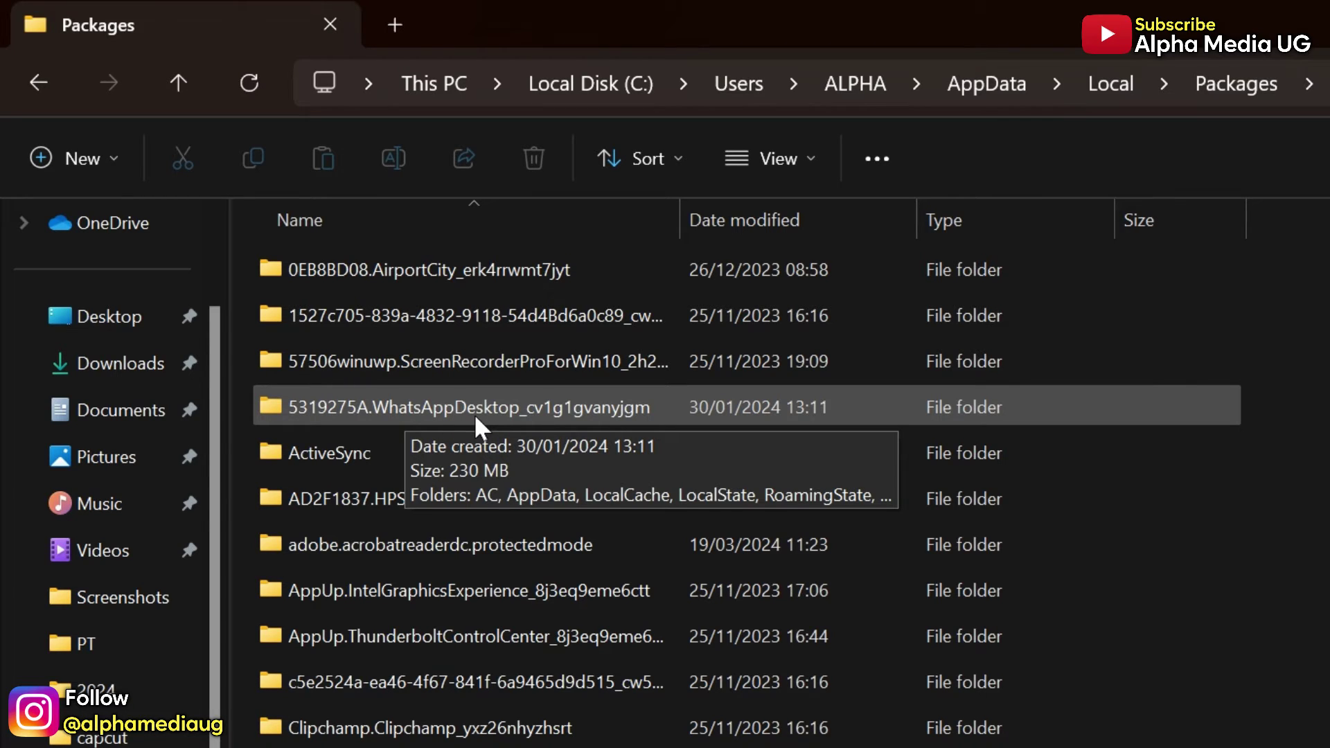
{"action": "double_click", "coordinate": [465, 414]}
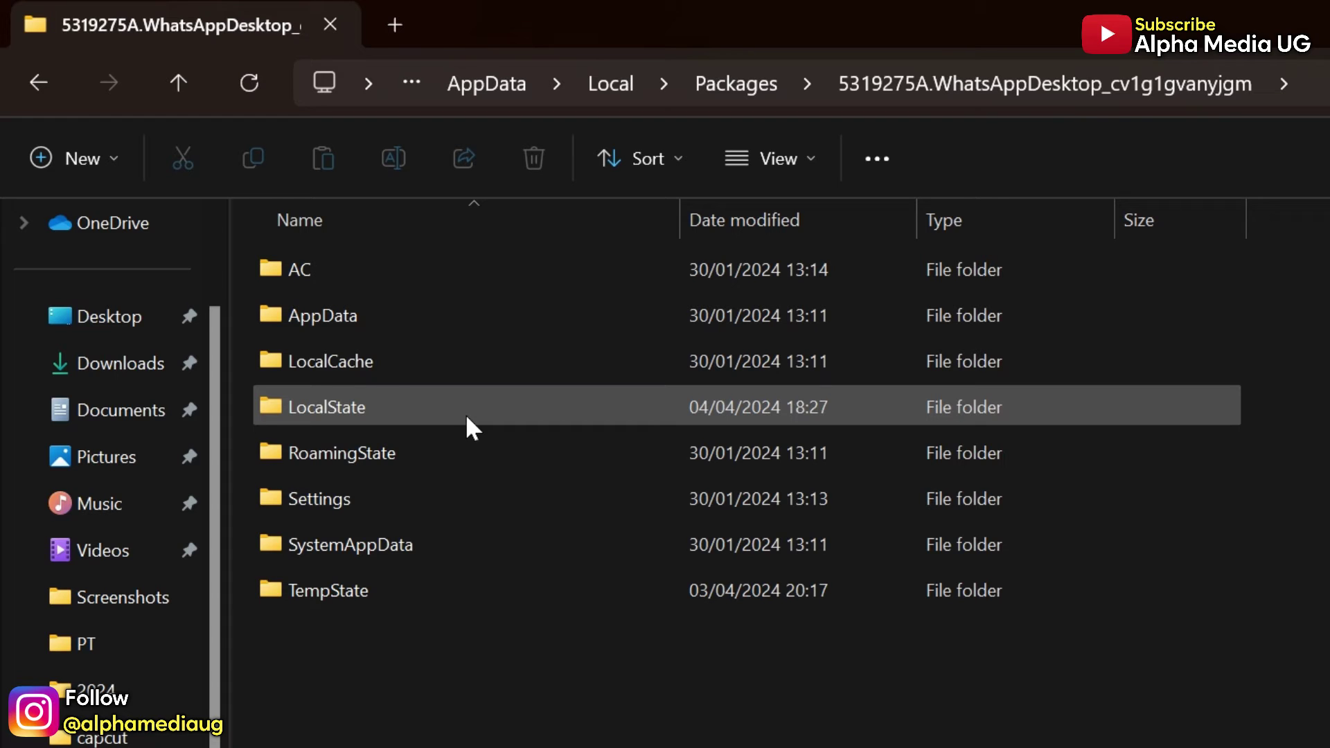
- Enter LocalState, browse the profilePictures folder, then go back to LocalState
{"action": "double_click", "coordinate": [413, 407]}
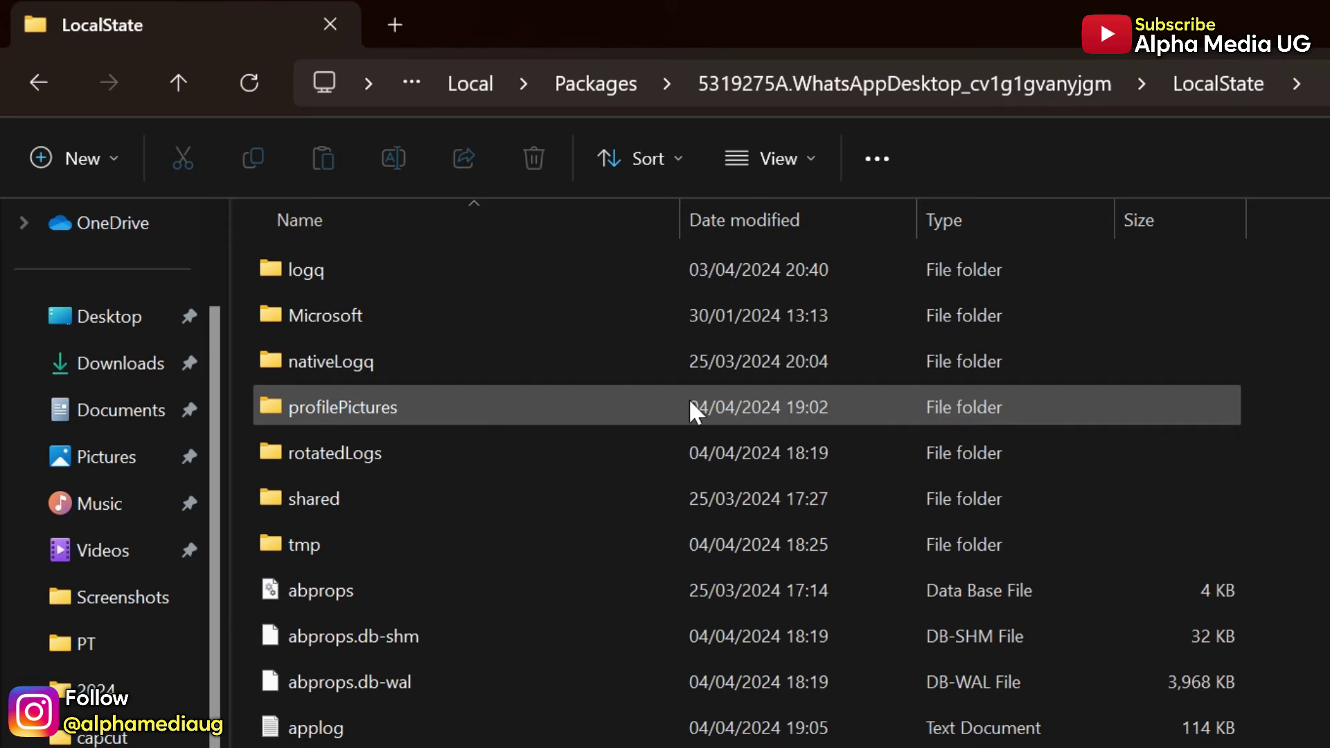
{"action": "left_click", "coordinate": [577, 412]}
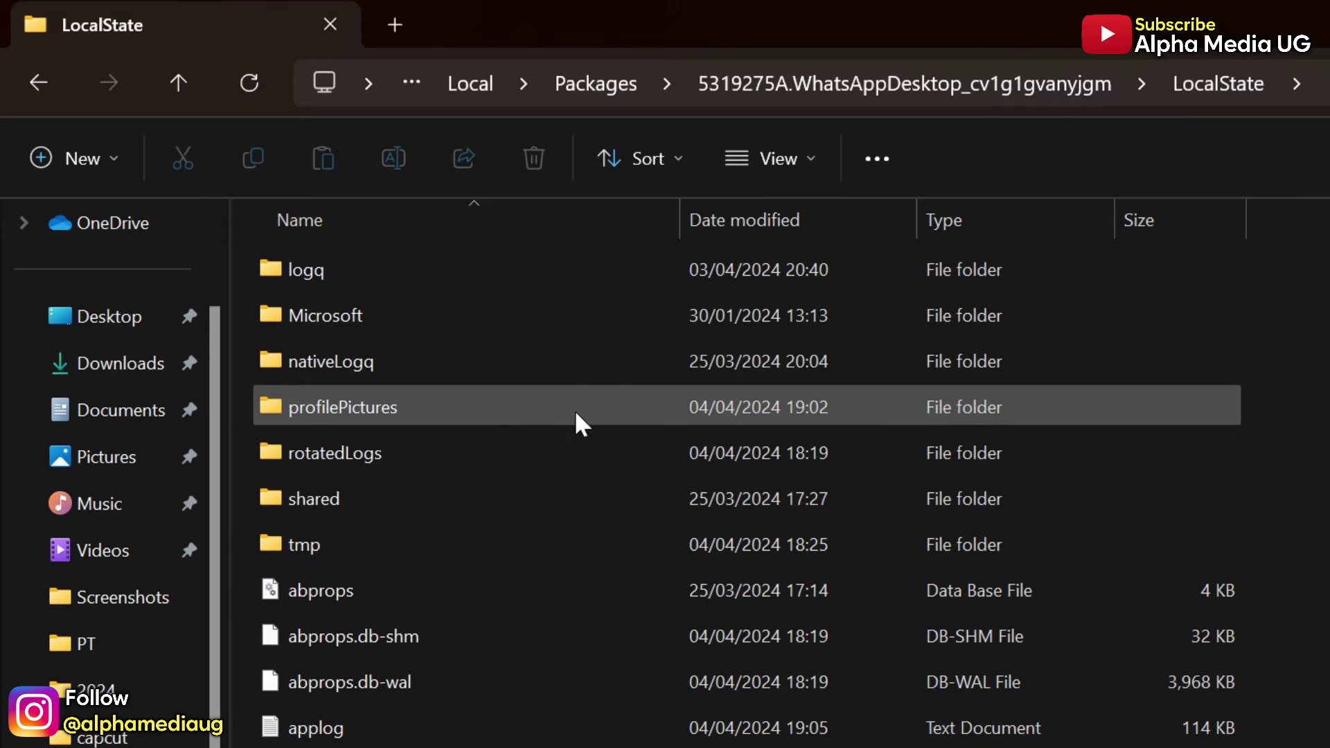
{"action": "double_click", "coordinate": [505, 409]}
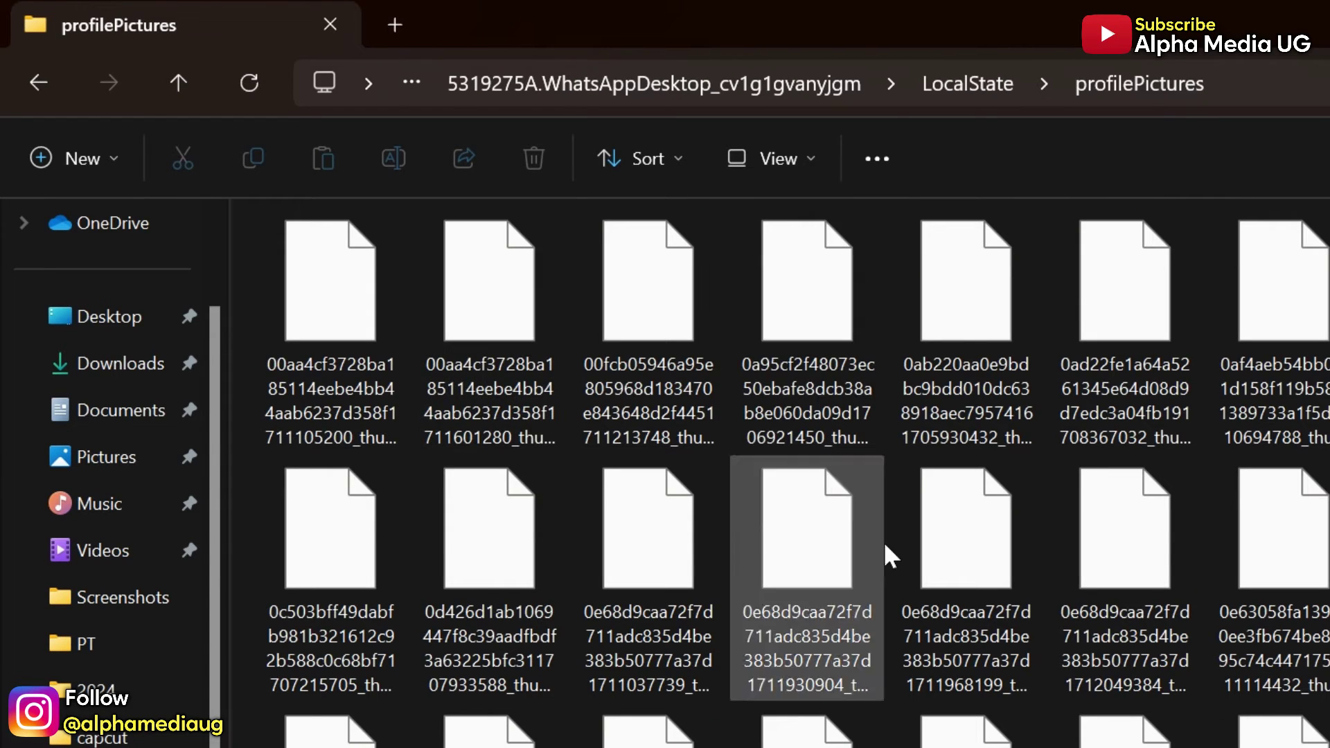
{"action": "scroll", "coordinate": [887, 549], "scroll_direction": "down", "scroll_amount": 5}
{"action": "scroll", "coordinate": [885, 548], "scroll_direction": "down", "scroll_amount": 5}
{"action": "scroll", "coordinate": [885, 548], "scroll_direction": "down", "scroll_amount": 5}
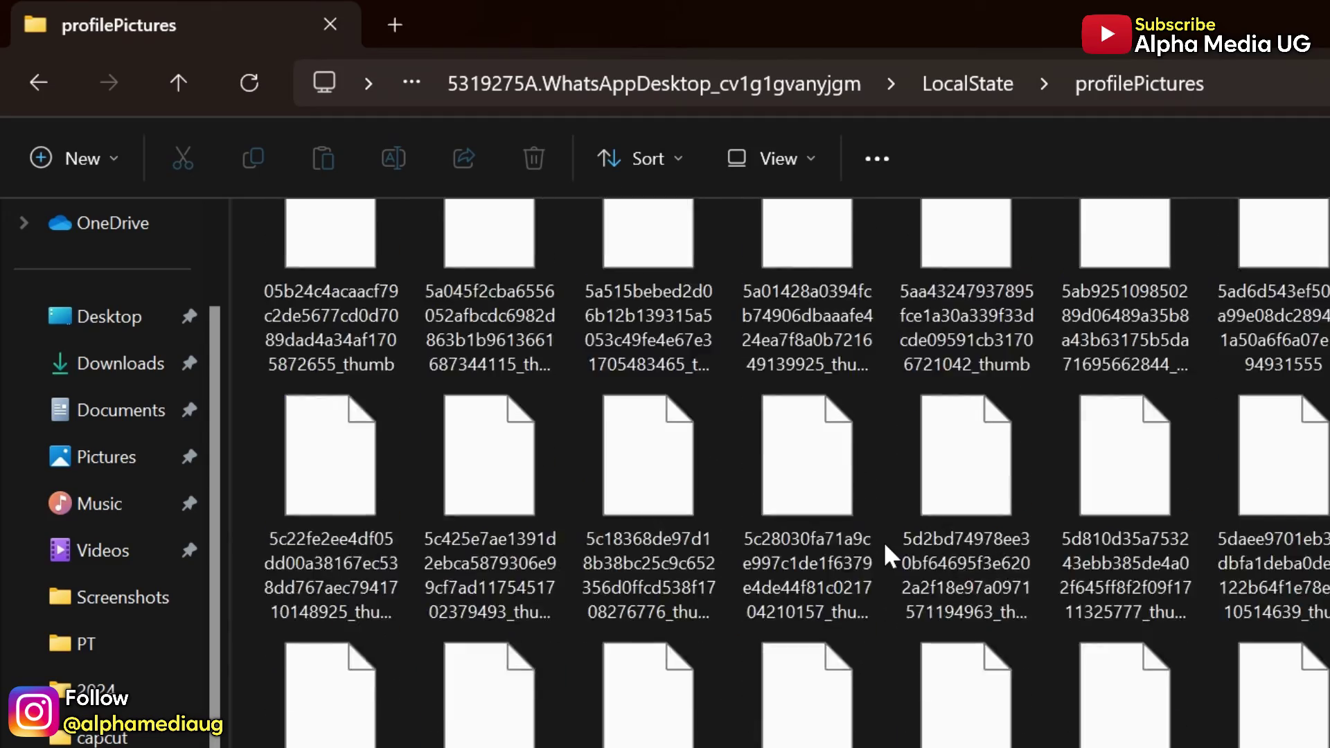
{"action": "scroll", "coordinate": [885, 547], "scroll_direction": "down", "scroll_amount": 5}
{"action": "scroll", "coordinate": [885, 547], "scroll_direction": "down", "scroll_amount": 5}
{"action": "scroll", "coordinate": [884, 541], "scroll_direction": "down", "scroll_amount": 5}
{"action": "scroll", "coordinate": [884, 542], "scroll_direction": "down", "scroll_amount": 5}
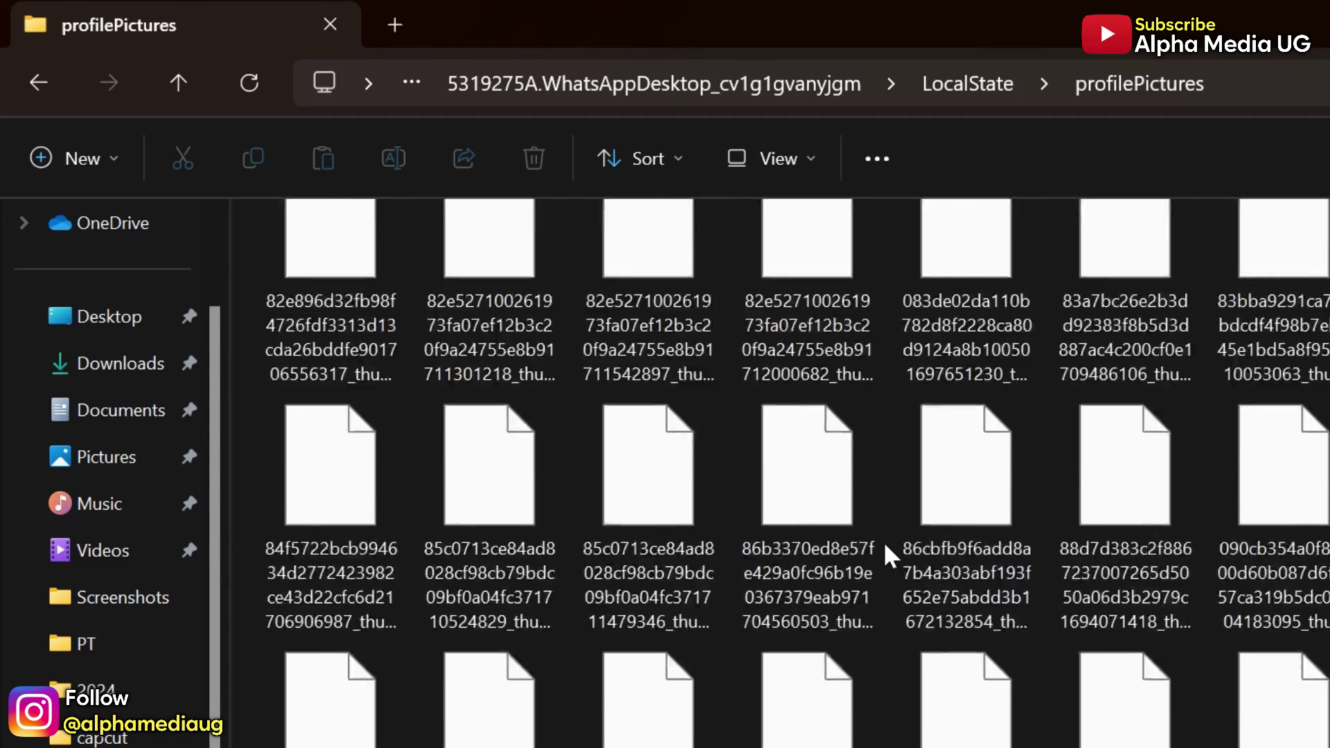
{"action": "scroll", "coordinate": [884, 542], "scroll_direction": "down", "scroll_amount": 5}
{"action": "scroll", "coordinate": [884, 541], "scroll_direction": "down", "scroll_amount": 5}
{"action": "scroll", "coordinate": [883, 557], "scroll_direction": "down", "scroll_amount": 5}
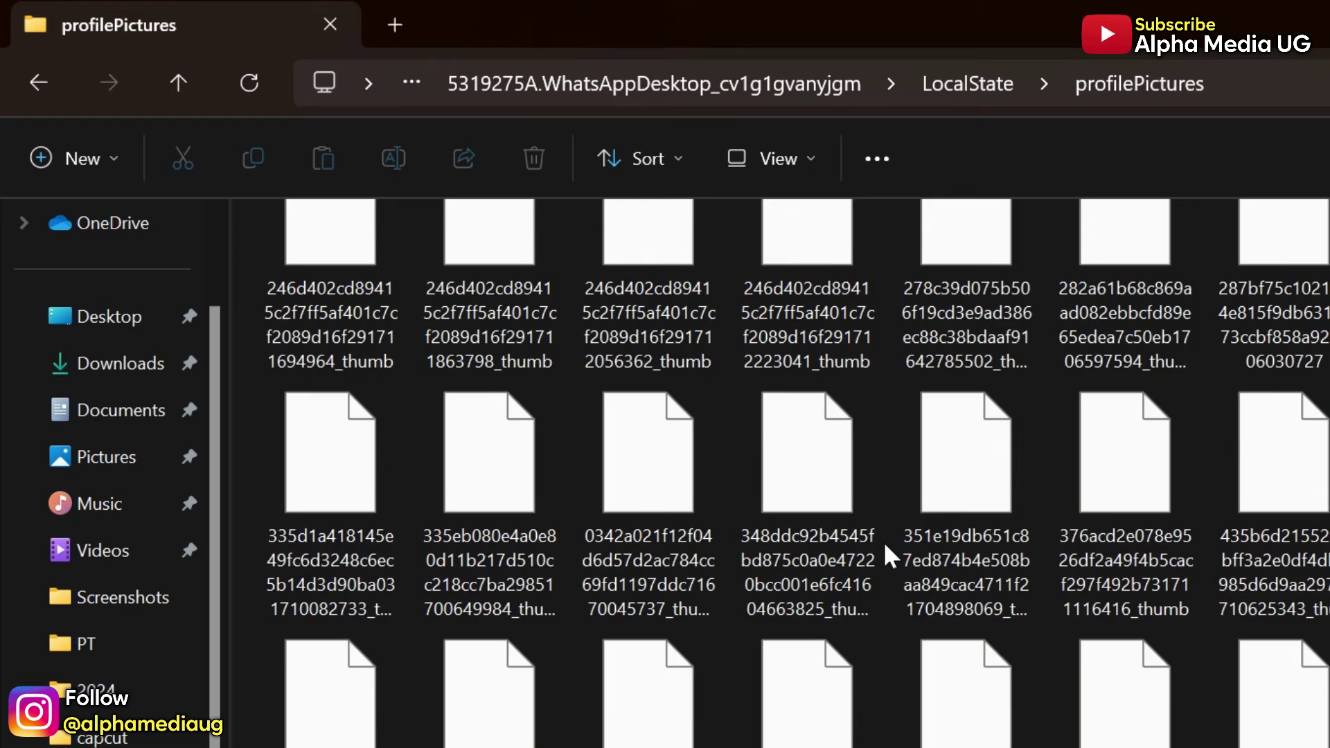
{"action": "scroll", "coordinate": [884, 556], "scroll_direction": "down", "scroll_amount": 5}
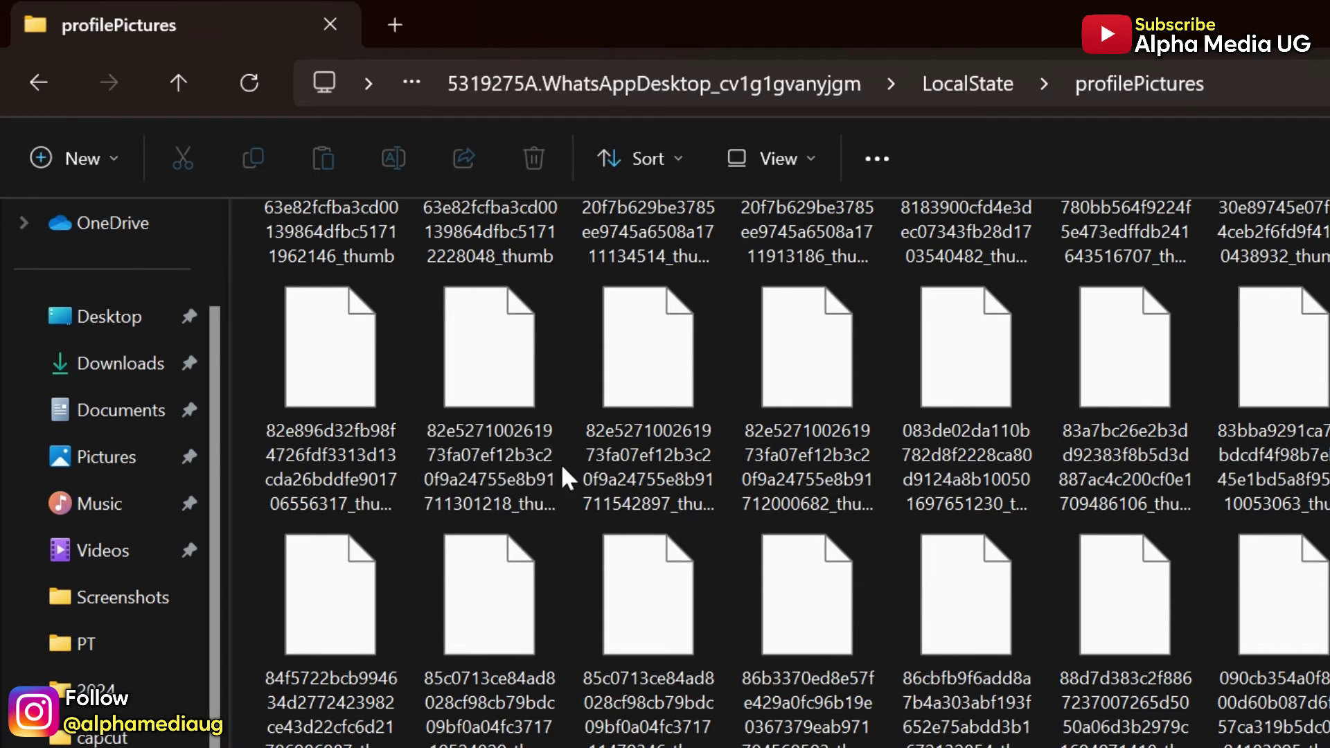
{"action": "scroll", "coordinate": [599, 446], "scroll_direction": "up", "scroll_amount": 3}
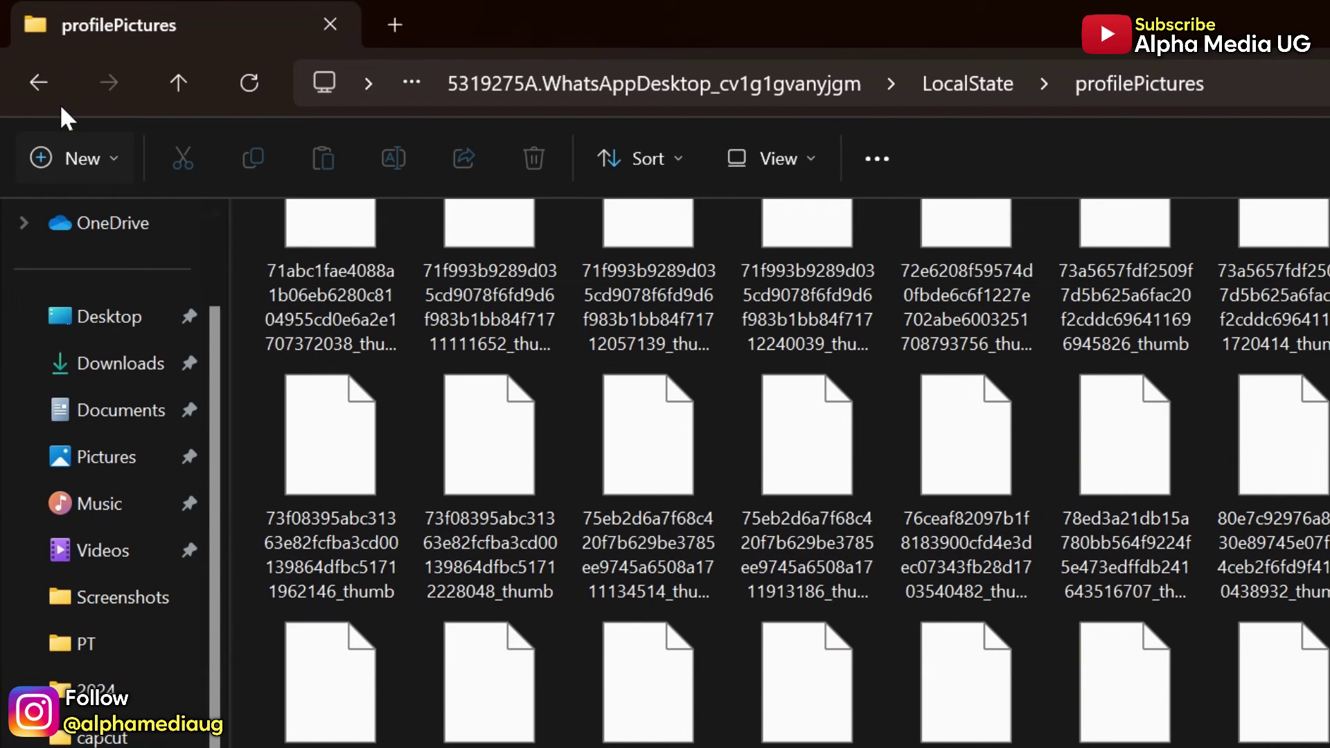
{"action": "left_click", "coordinate": [42, 84]}
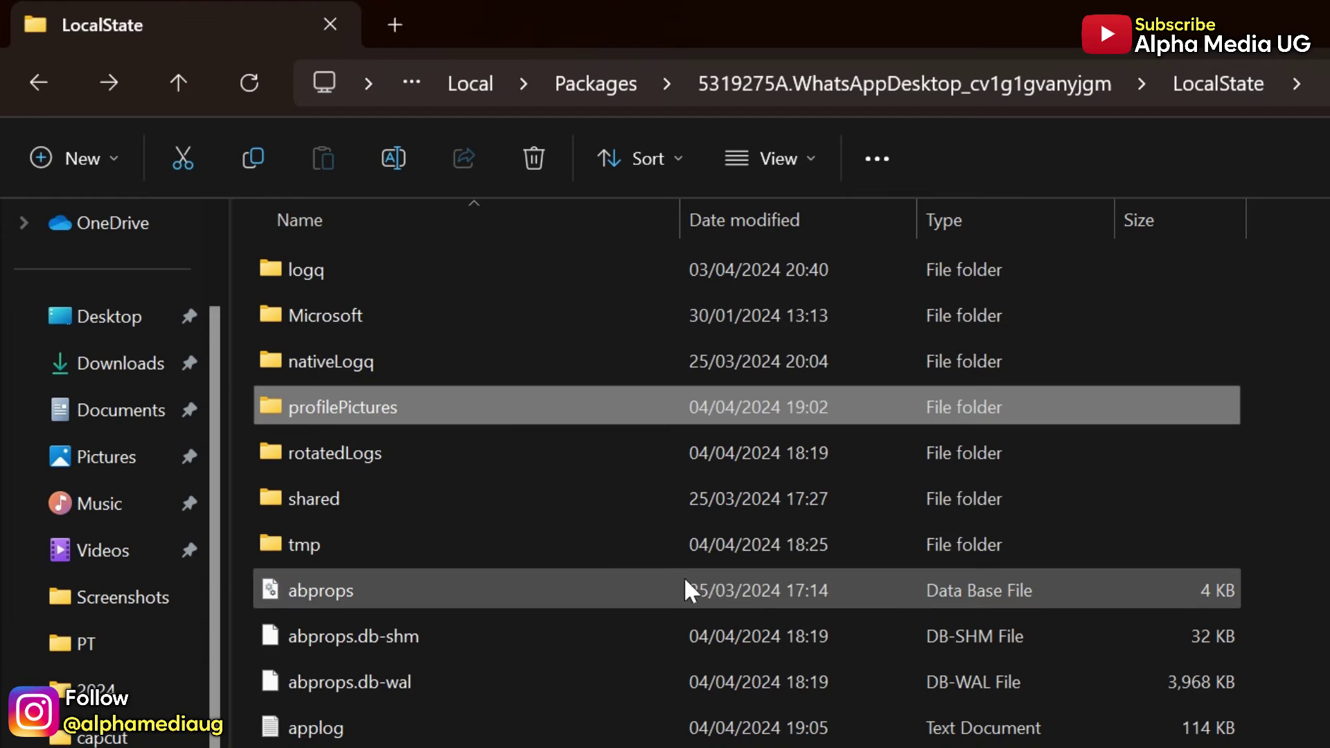
{"action": "double_click", "coordinate": [307, 495]}
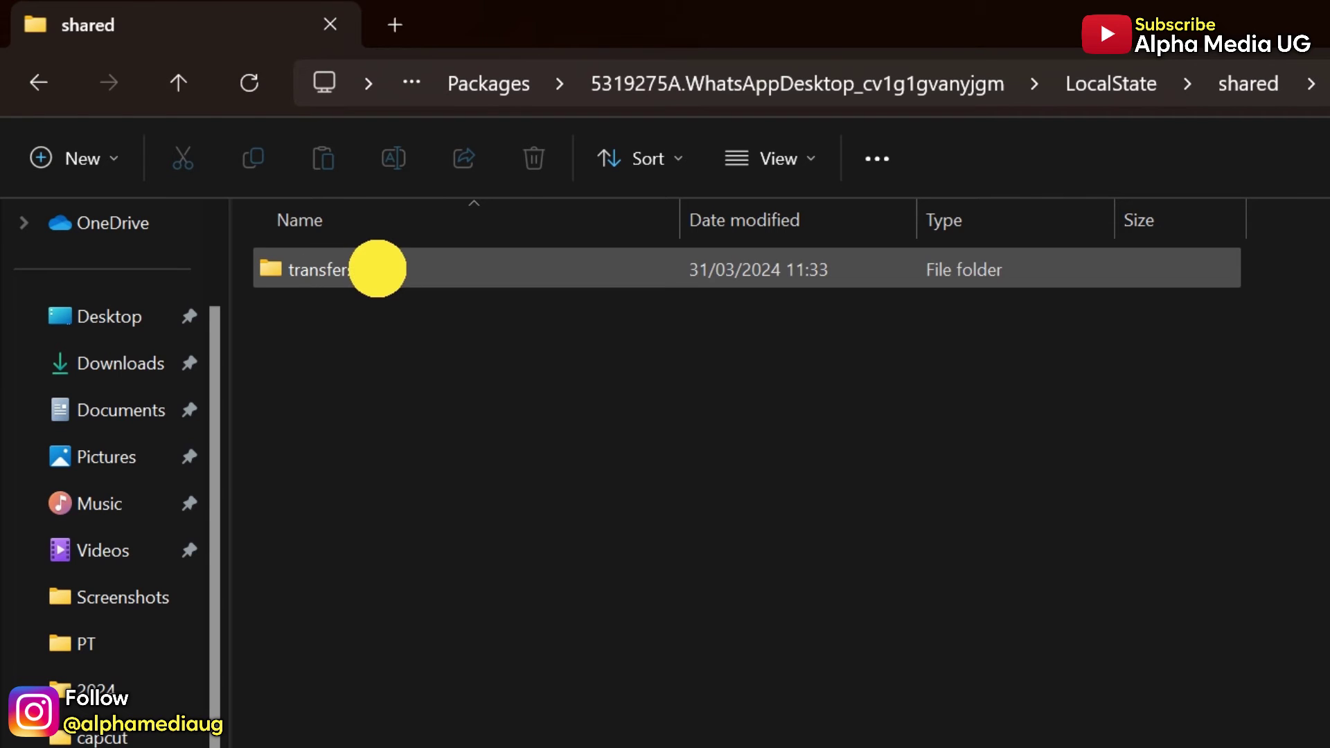
{"action": "double_click", "coordinate": [377, 270]}
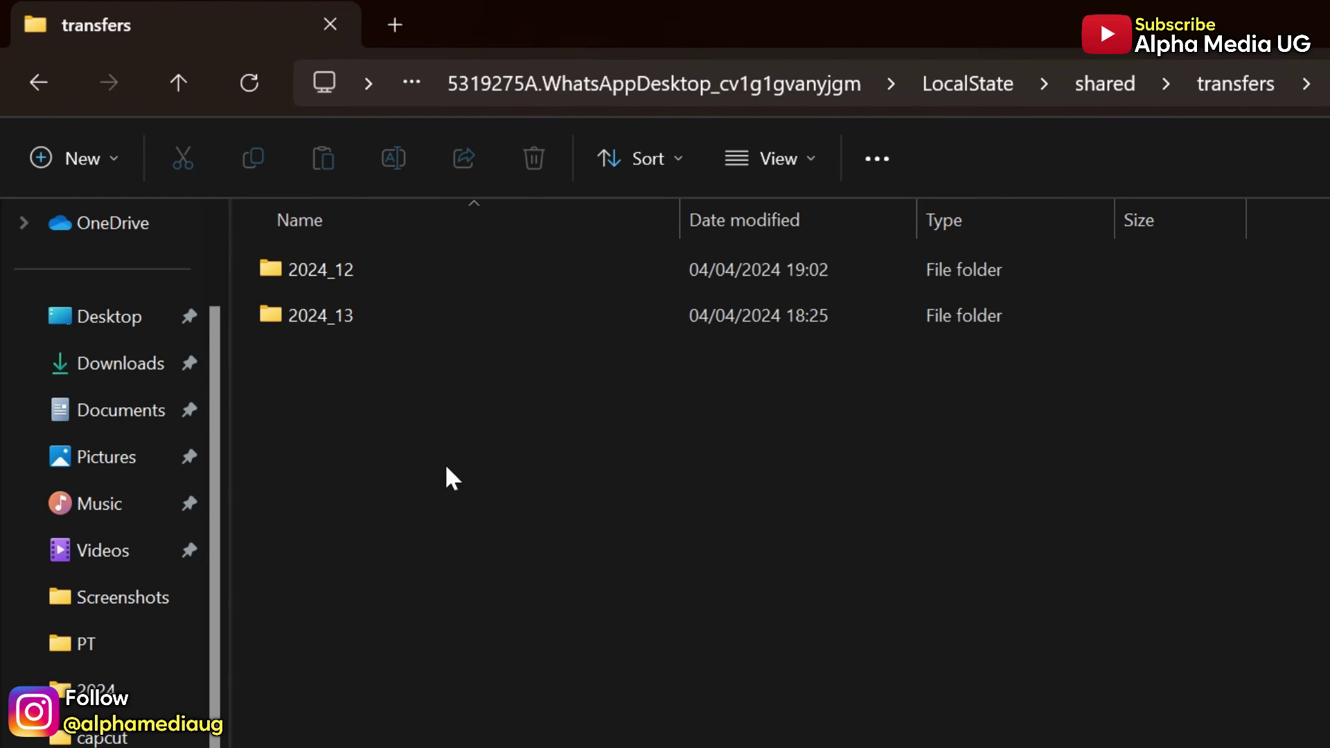
{"action": "left_click", "coordinate": [401, 269]}
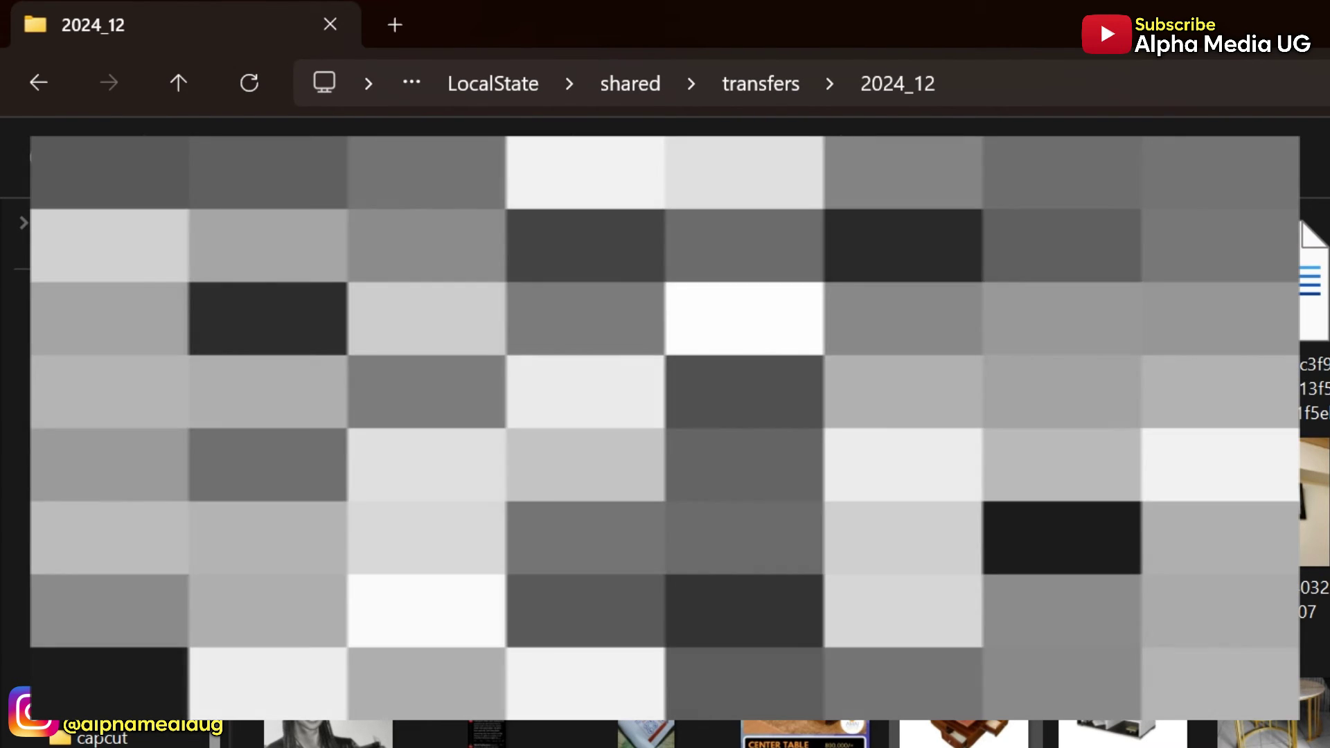
{"action": "scroll", "coordinate": [1018, 707], "scroll_direction": "down", "scroll_amount": 5}
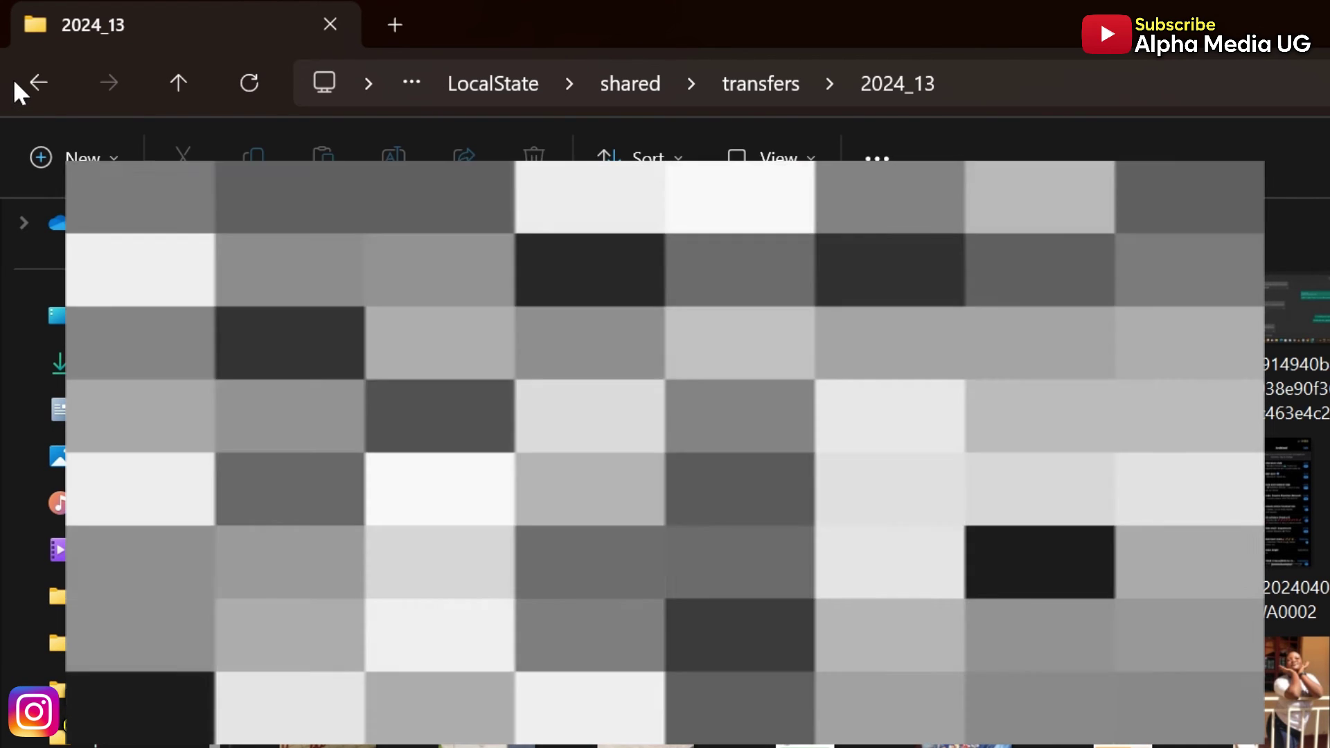
{"action": "left_click", "coordinate": [31, 80]}
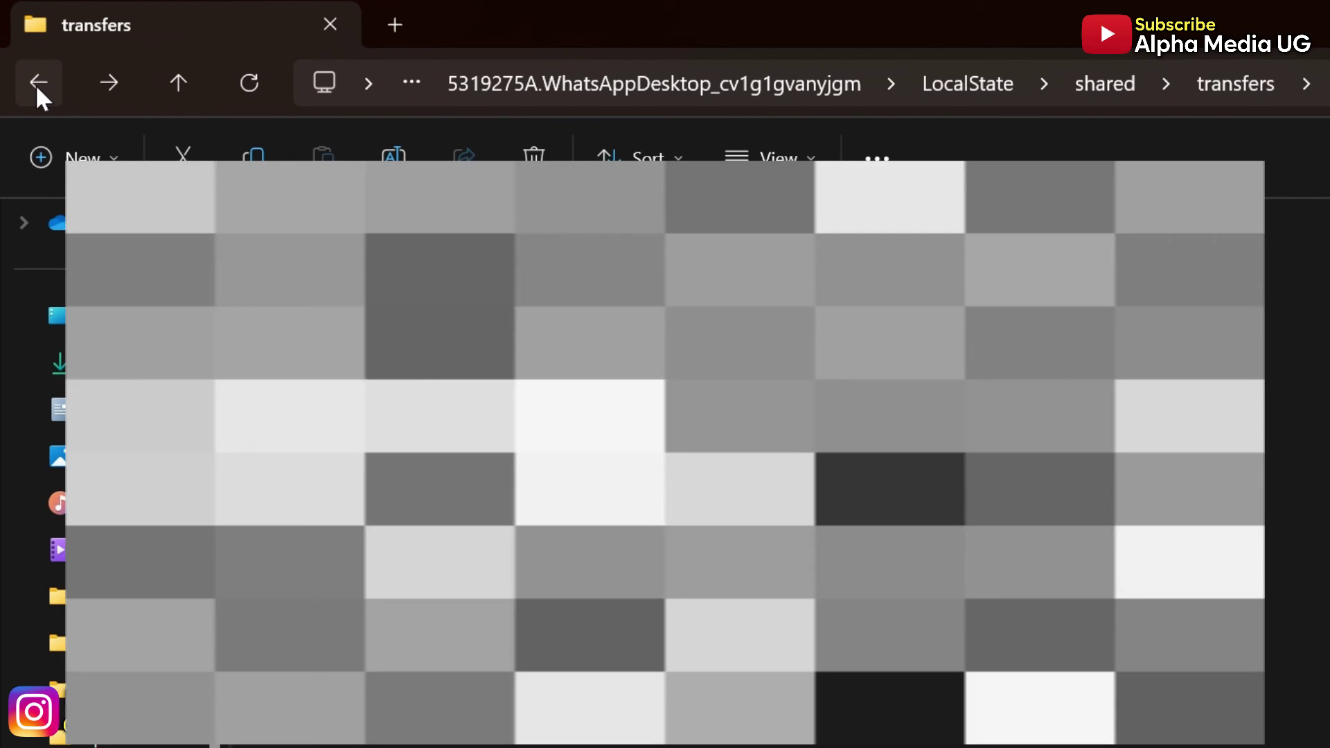
{"action": "left_click", "coordinate": [36, 85]}
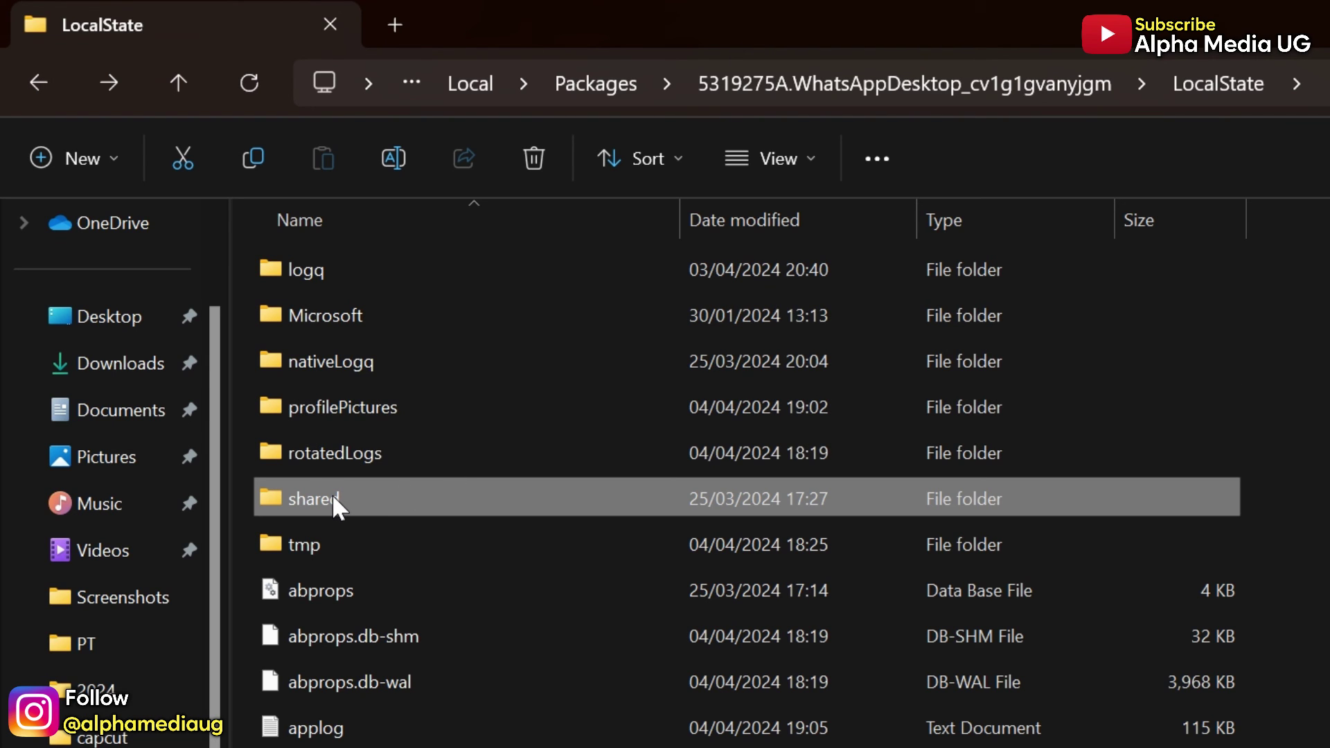
{"action": "mouse_move", "coordinate": [312, 499]}
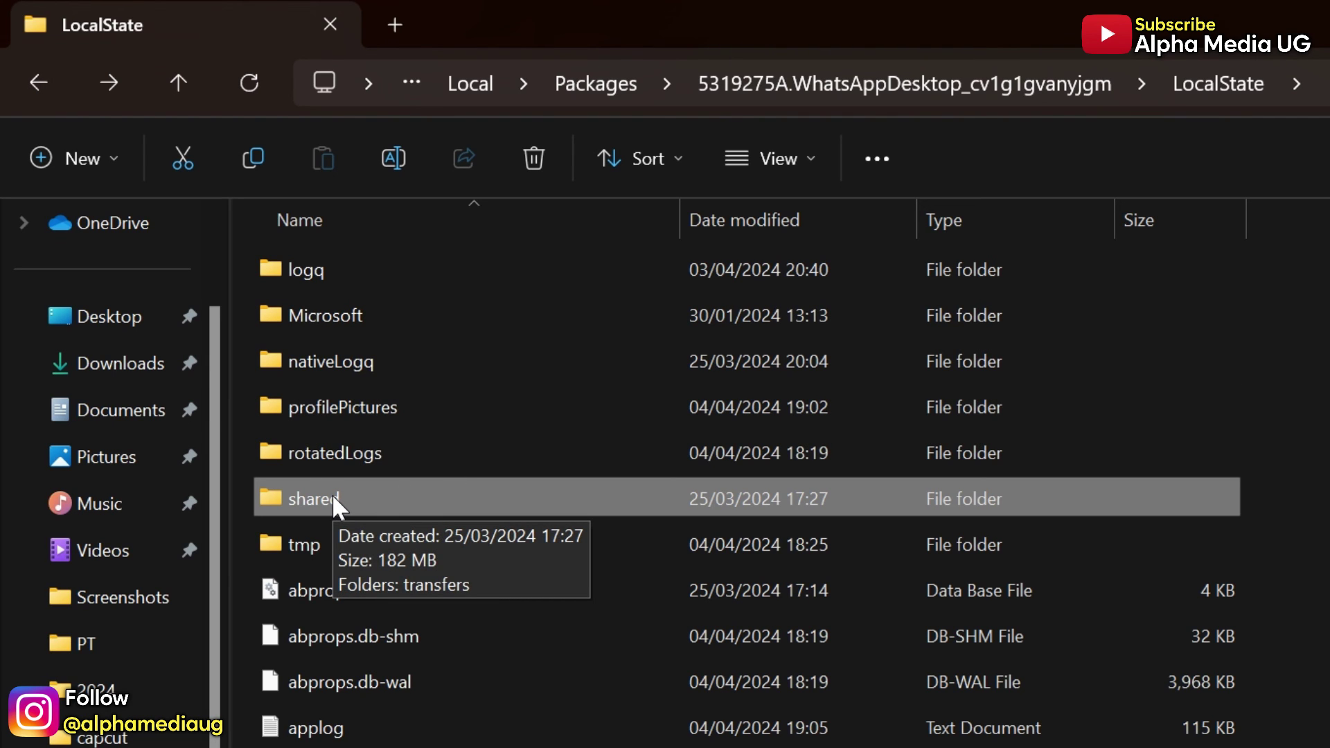
- Select profilePictures and shared together, then check and dismiss their context menu
{"action": "left_click", "coordinate": [324, 421]}
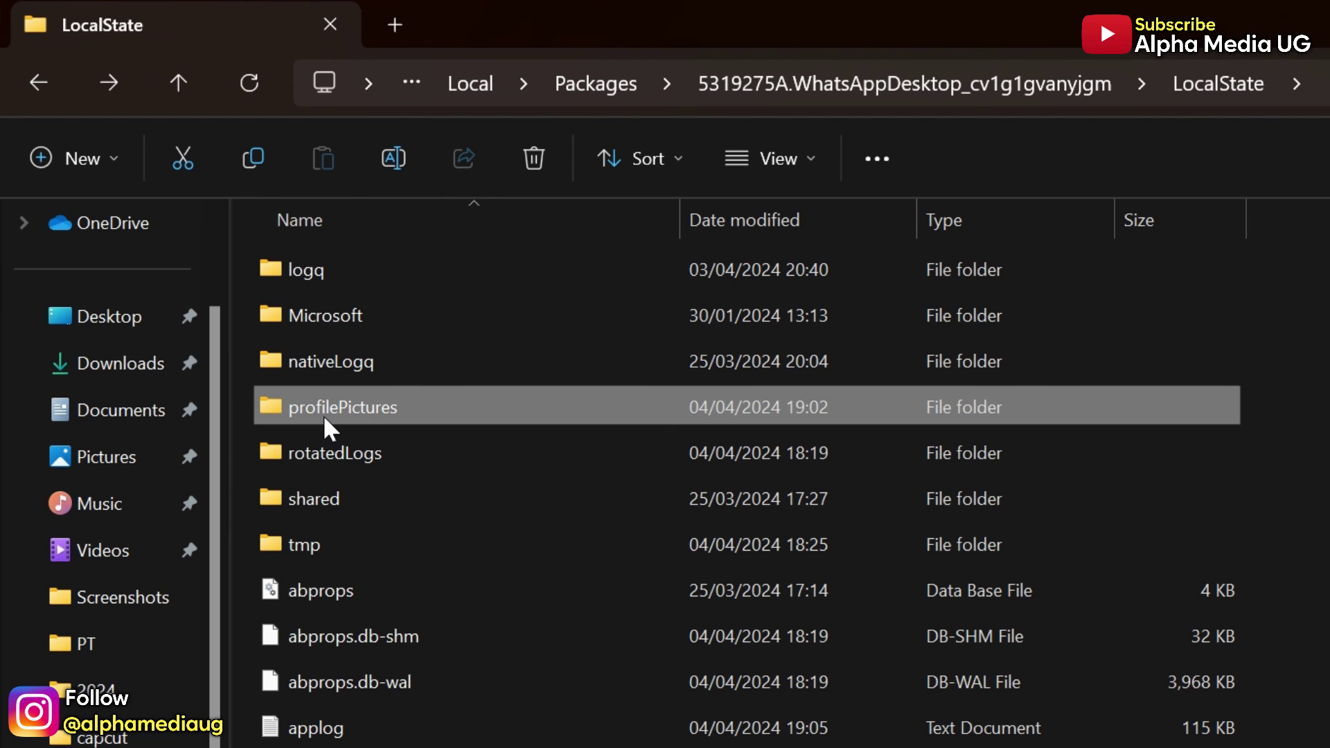
{"action": "left_click", "coordinate": [316, 502], "text": "ctrl"}
{"action": "right_click", "coordinate": [315, 502]}
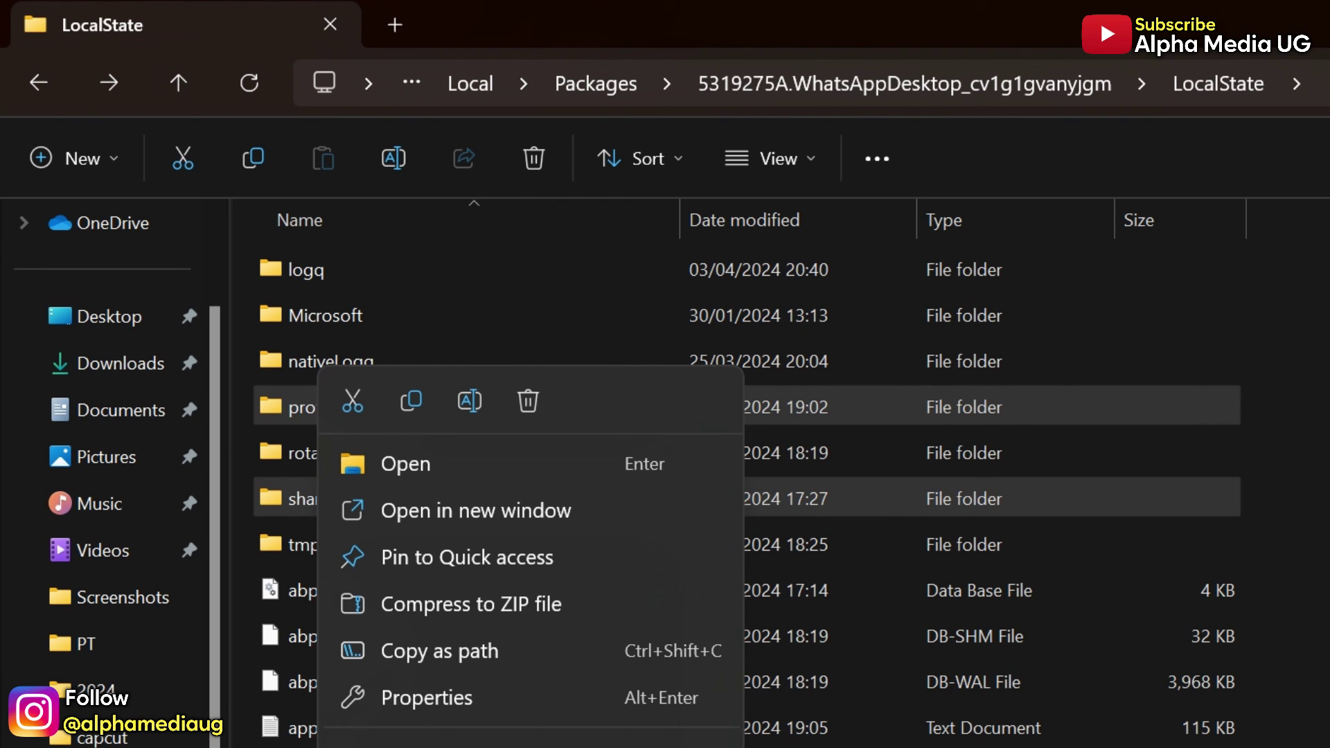
{"action": "key", "text": "Escape"}
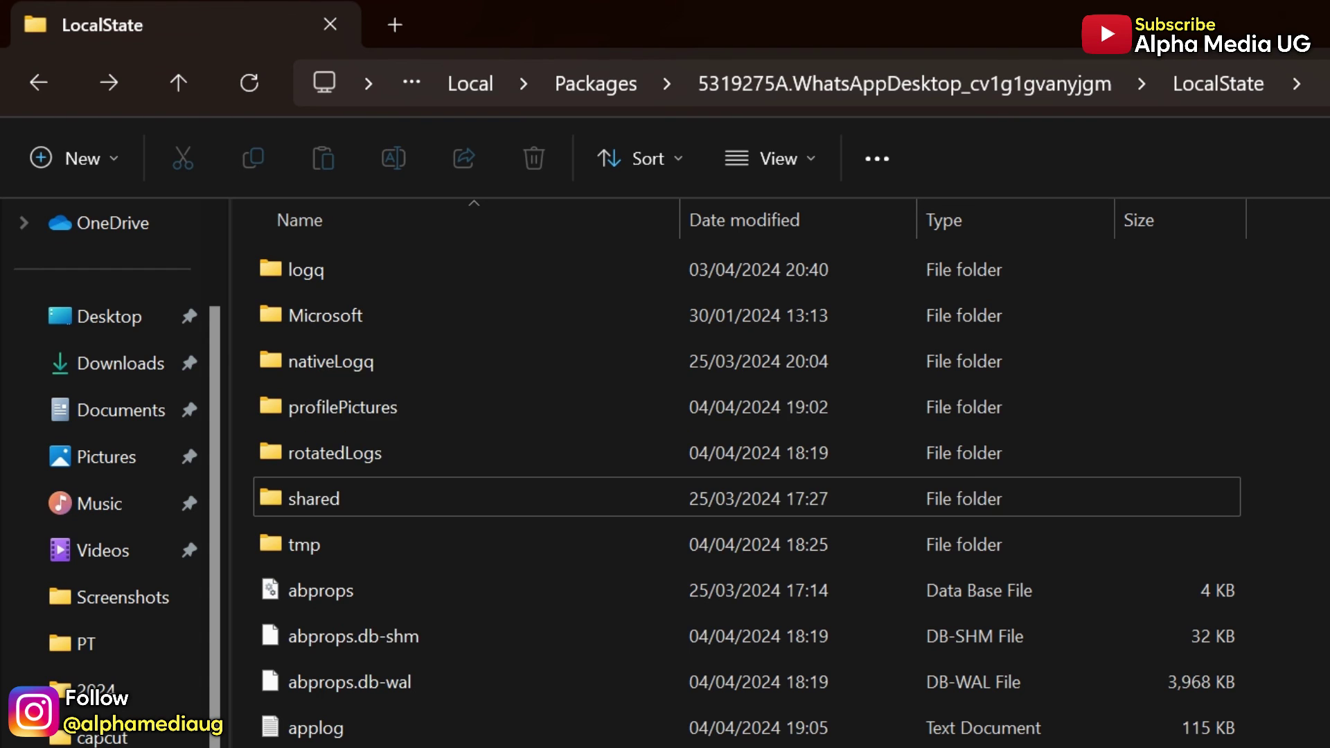